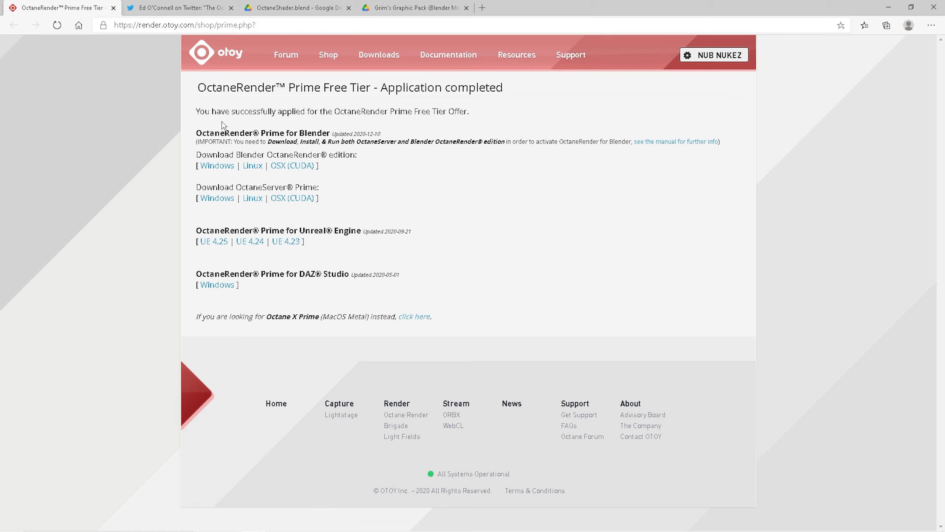
- View the tweet sharing the Octane Standard Shader and open the OctaneShader.blend page on Google Drive
click(182, 6)
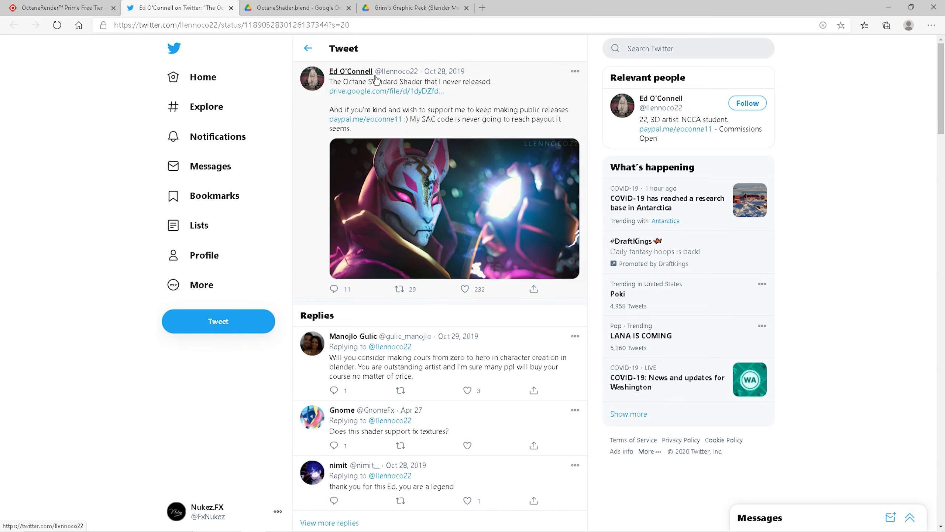
click(296, 8)
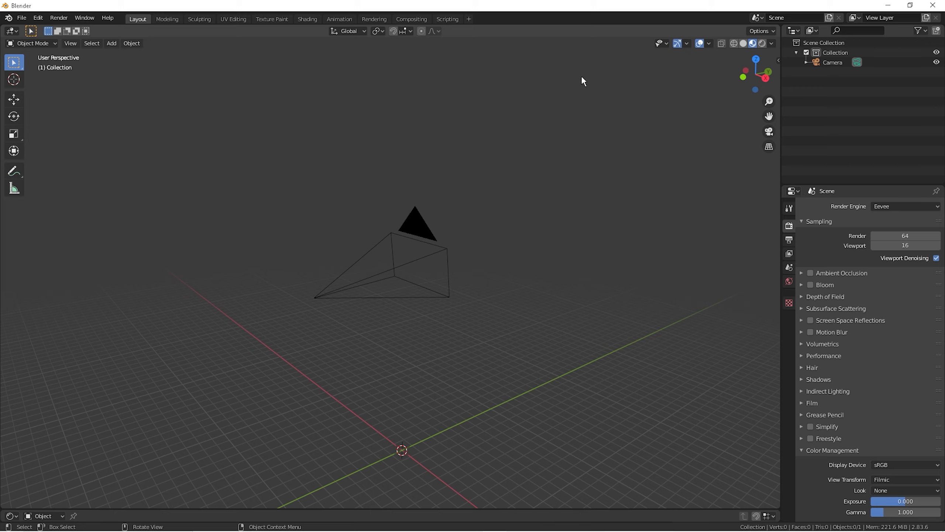
- In Blender, append the Octane Standard node tree from OctaneShader.blend in the Downloads folder
click(23, 18)
click(49, 128)
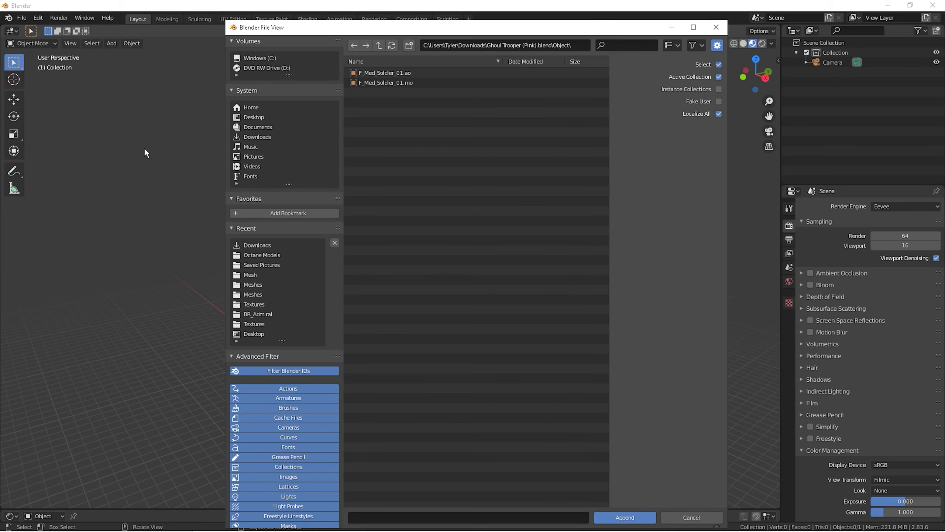
click(272, 246)
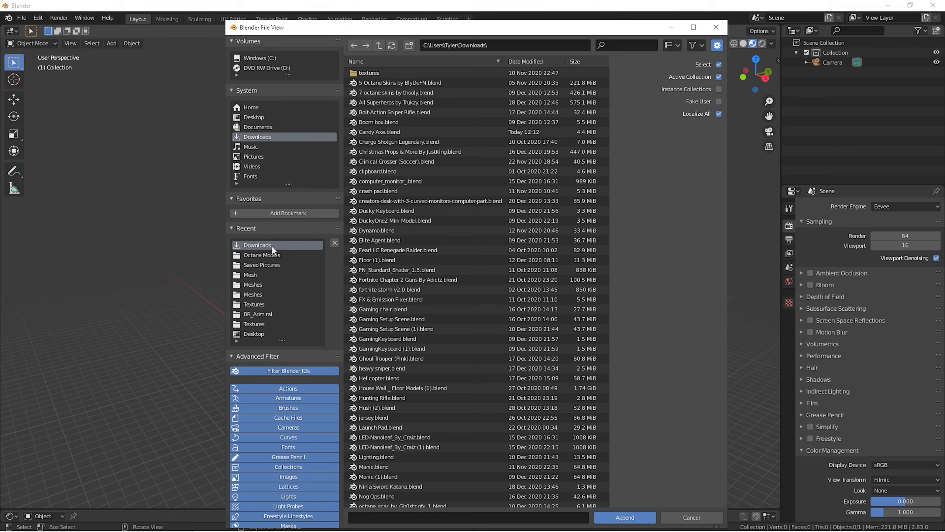
scroll(433, 340, down, 5)
scroll(431, 342, down, 2)
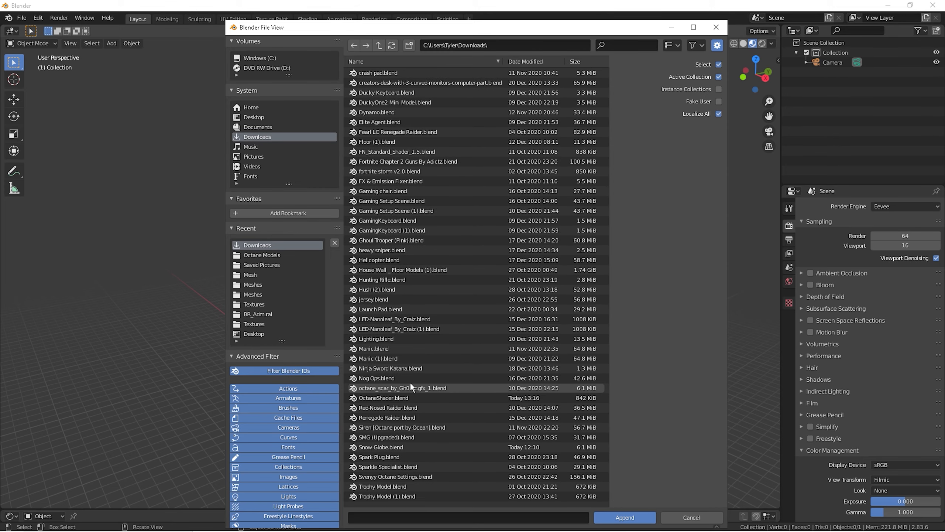
click(392, 398)
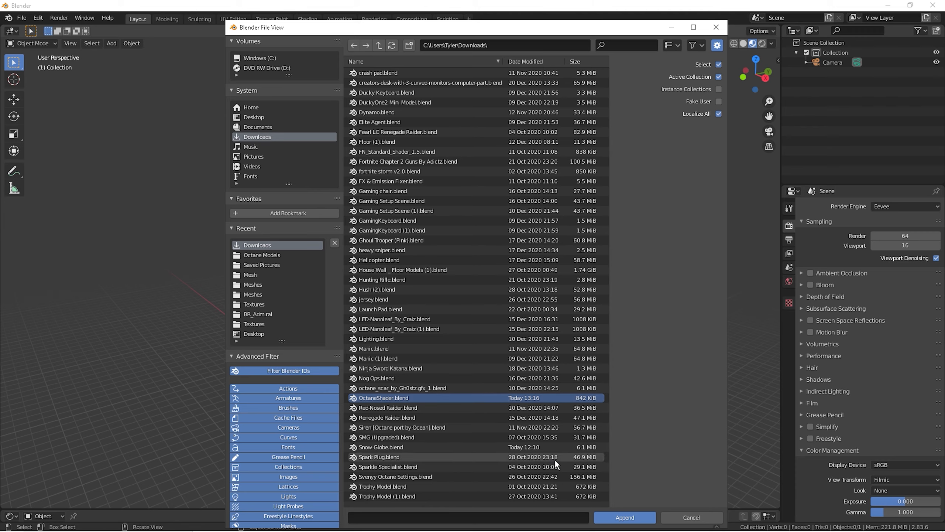
click(625, 517)
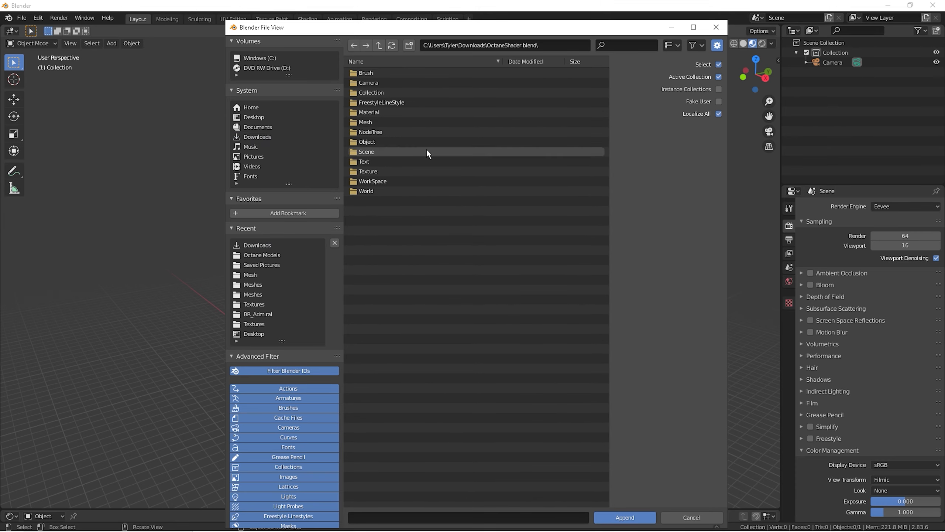
double_click(396, 131)
click(378, 83)
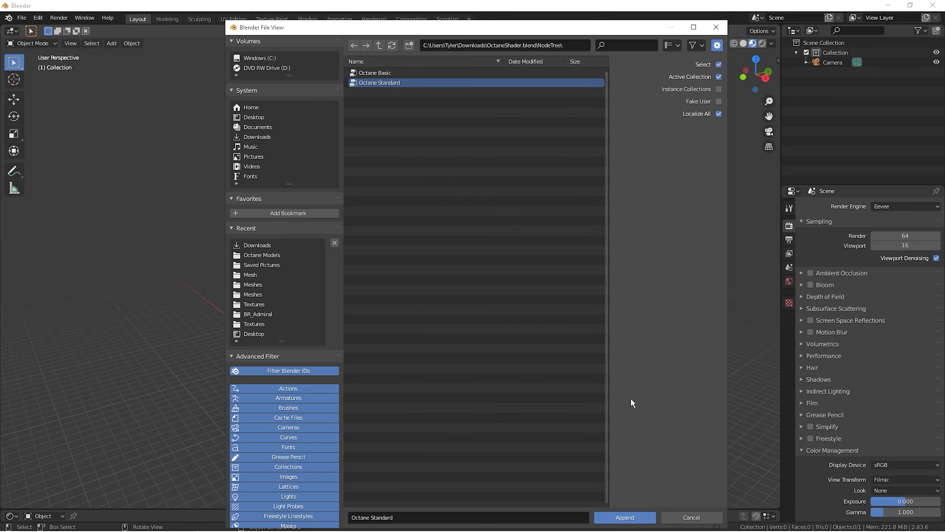
click(629, 518)
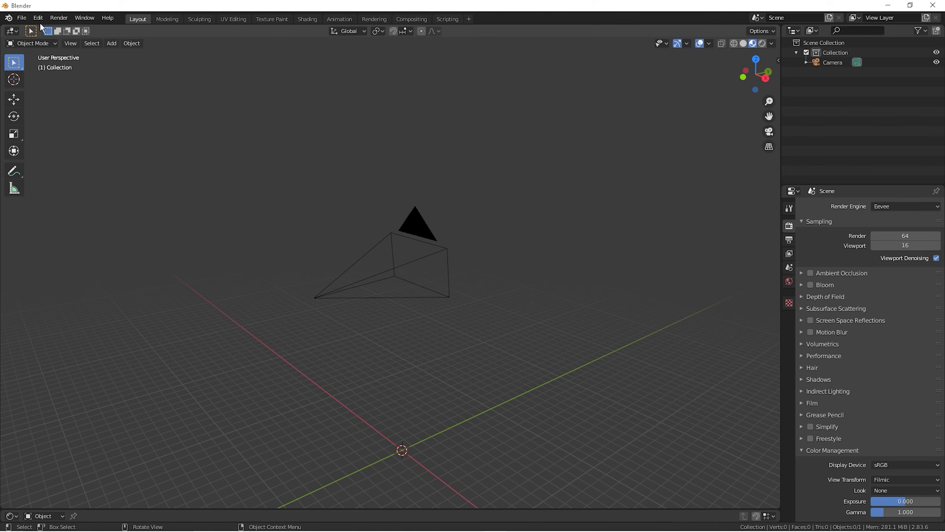
- Find the OctaneRender Engine add-on in the preferences by searching for "oc", and save the preferences
click(38, 18)
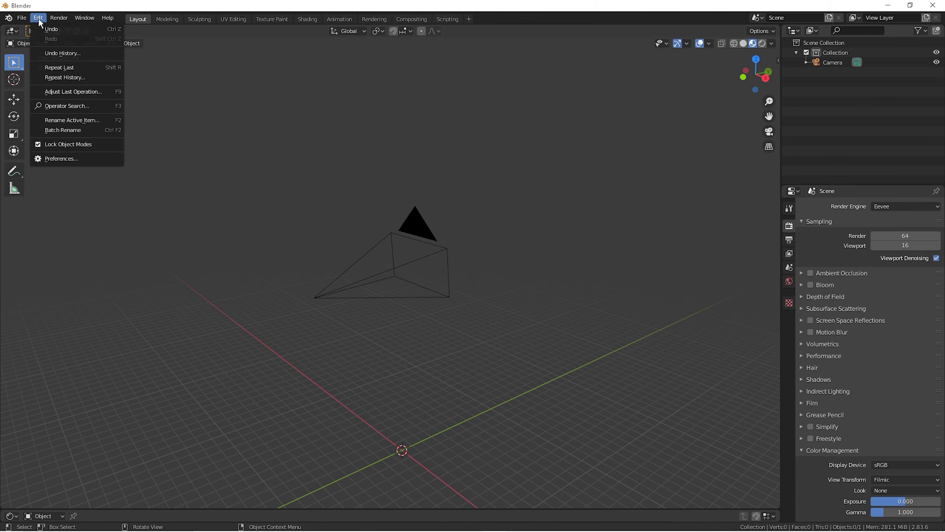
click(57, 159)
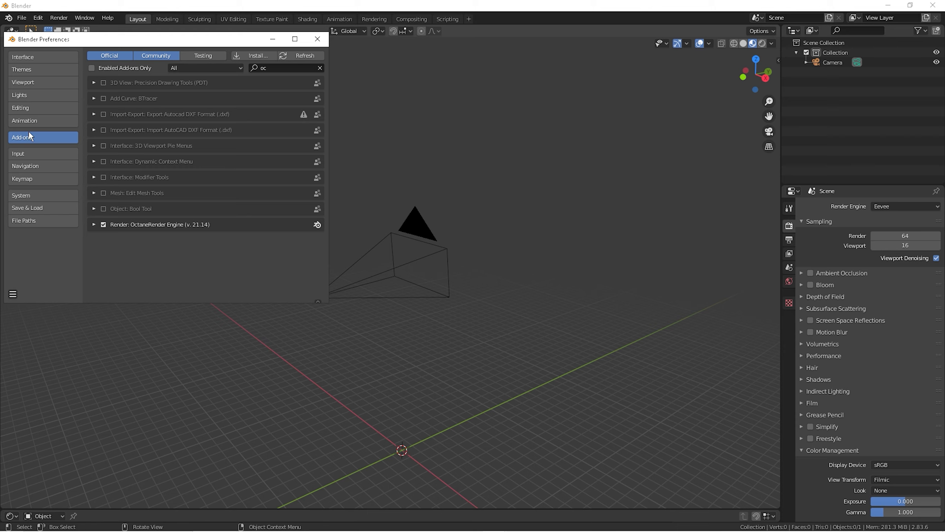
click(269, 67)
key(BackSpace)
text(oc)
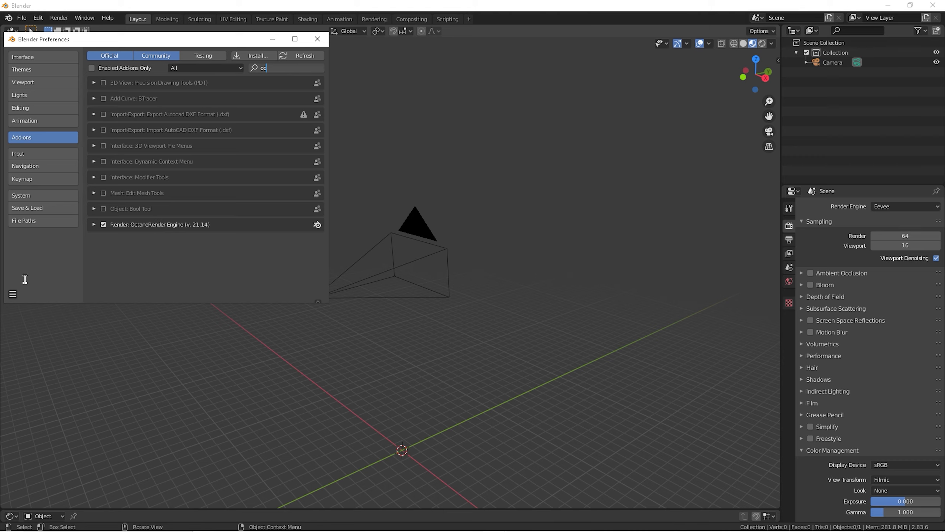
click(15, 292)
click(14, 296)
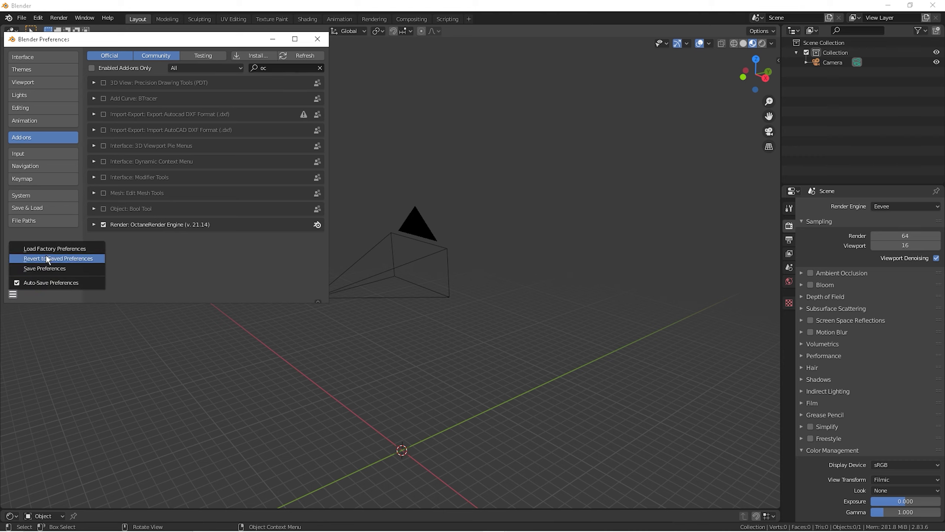
click(74, 268)
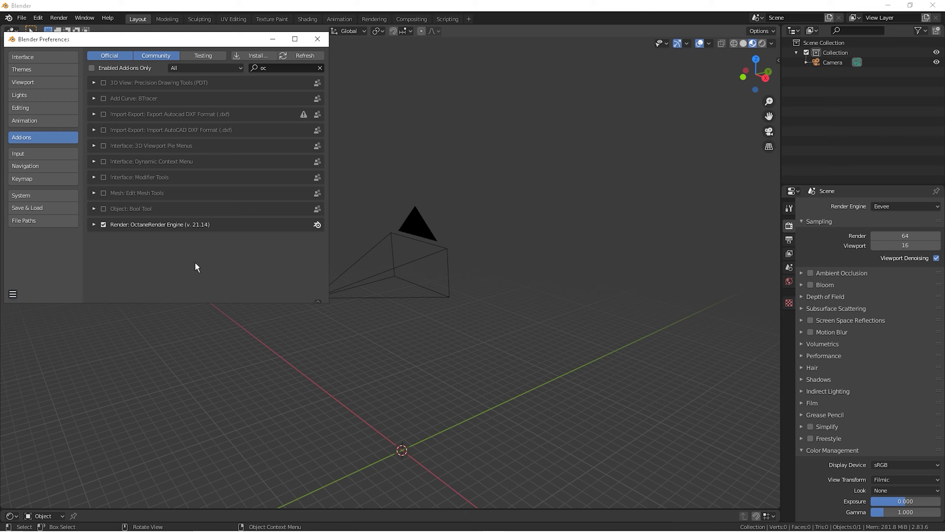
click(317, 39)
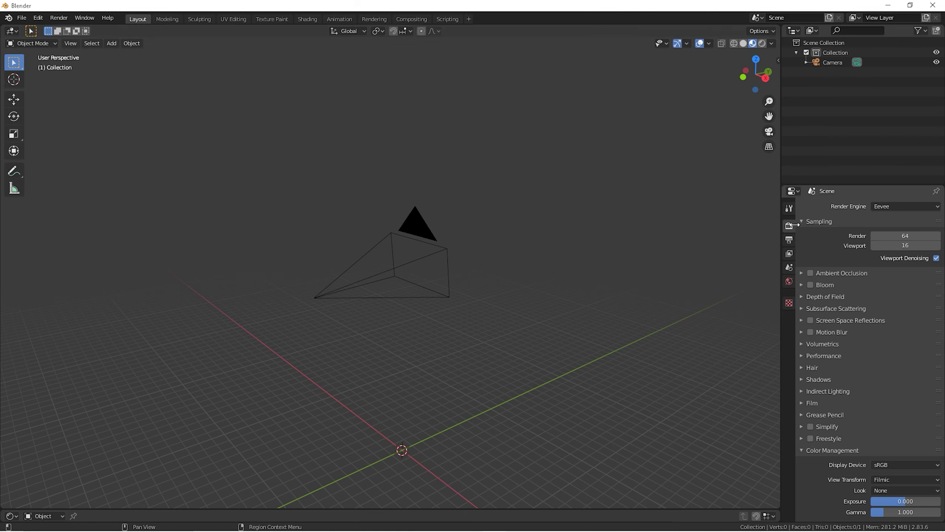
- Set the scene's render engine to Octane
click(893, 205)
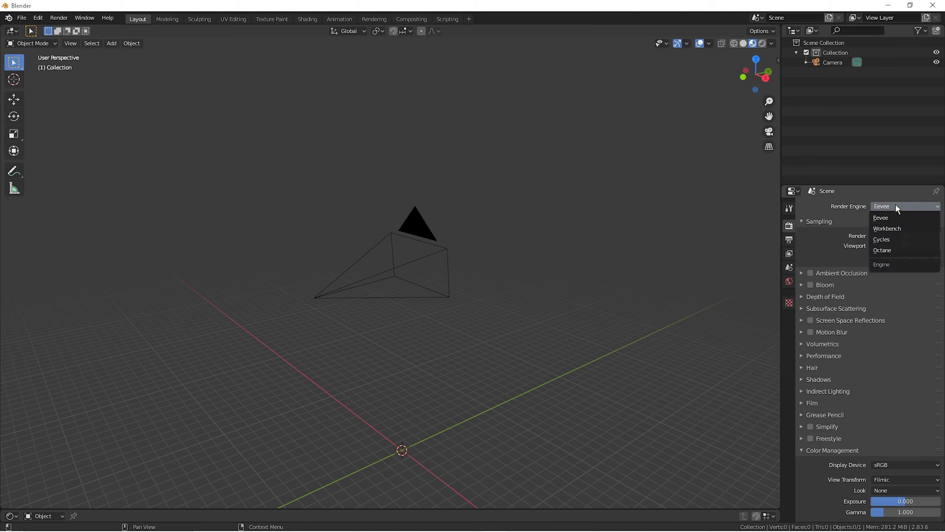
click(888, 250)
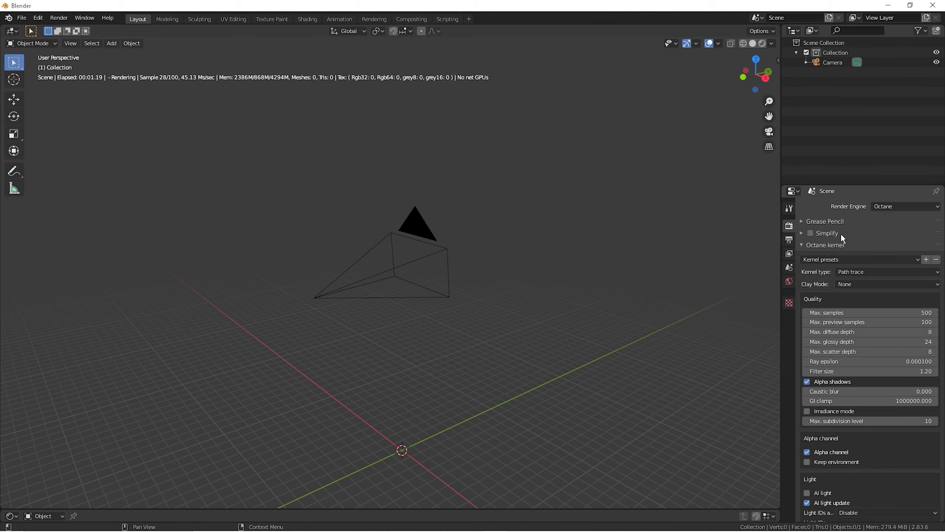
- Turn off the alpha channel in the Octane kernel settings
scroll(842, 451, down, 2)
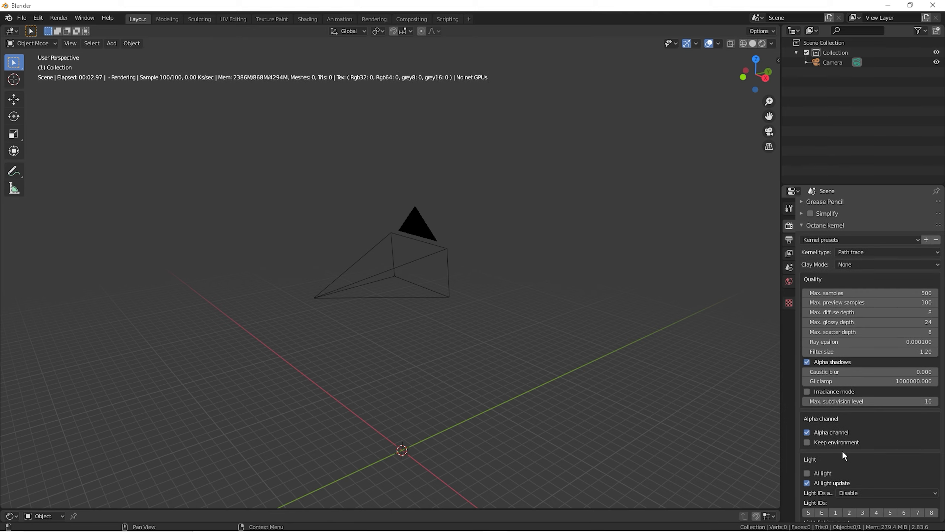
scroll(842, 458, down, 8)
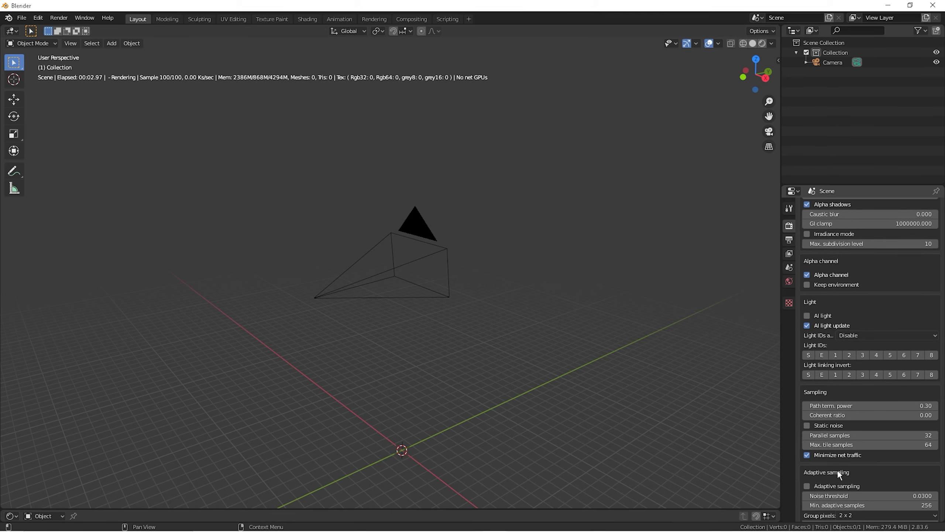
scroll(839, 472, up, 5)
scroll(829, 418, up, 1)
click(837, 394)
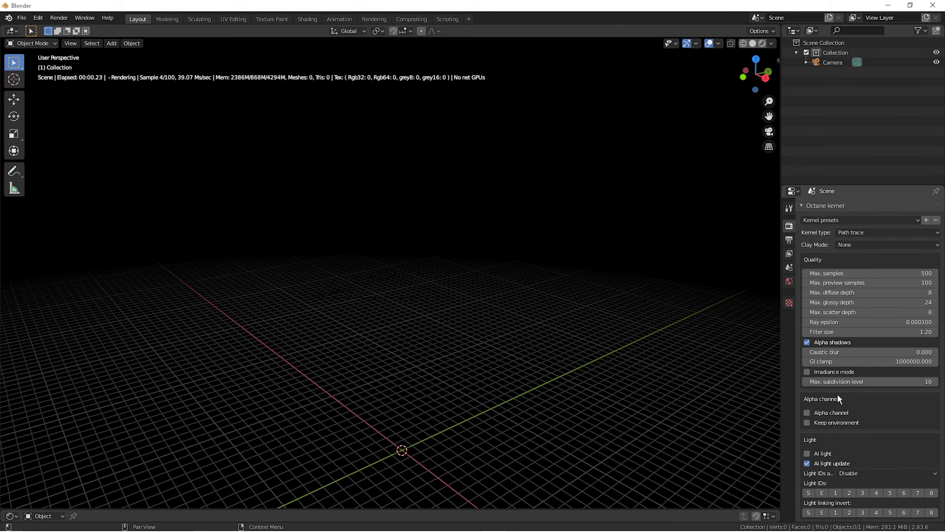
- Set the Octane kernel type to Direct light
scroll(845, 354, up, 3)
click(860, 275)
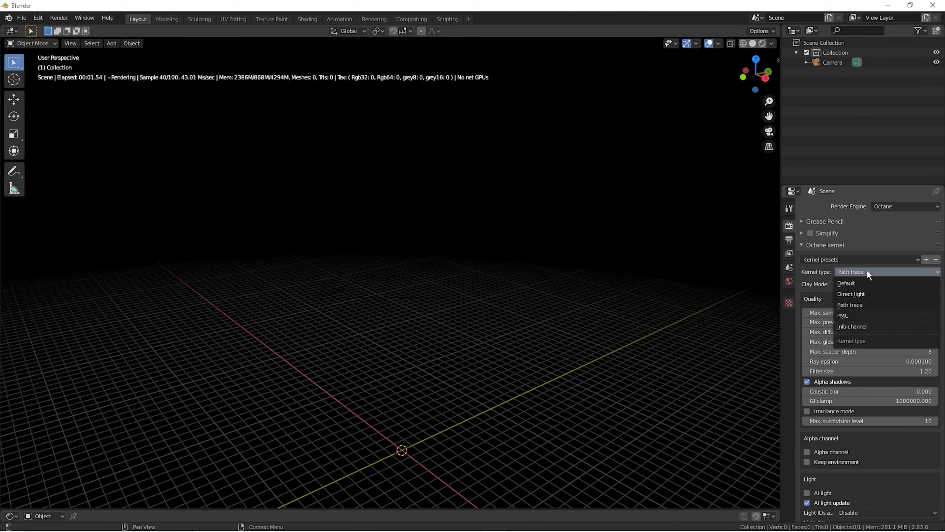
click(860, 294)
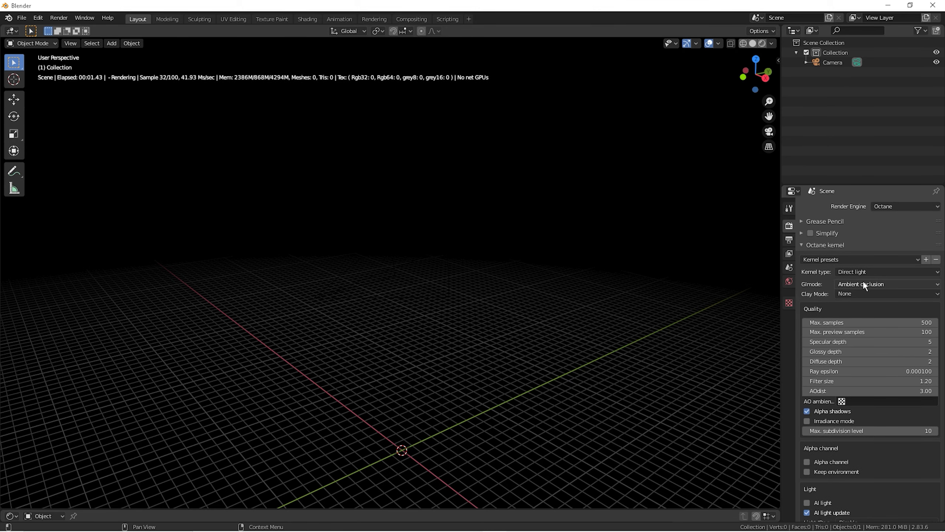
- Enable the alpha channel in the Octane kernel settings, keeping alpha shadows switched on
scroll(849, 281, down, 7)
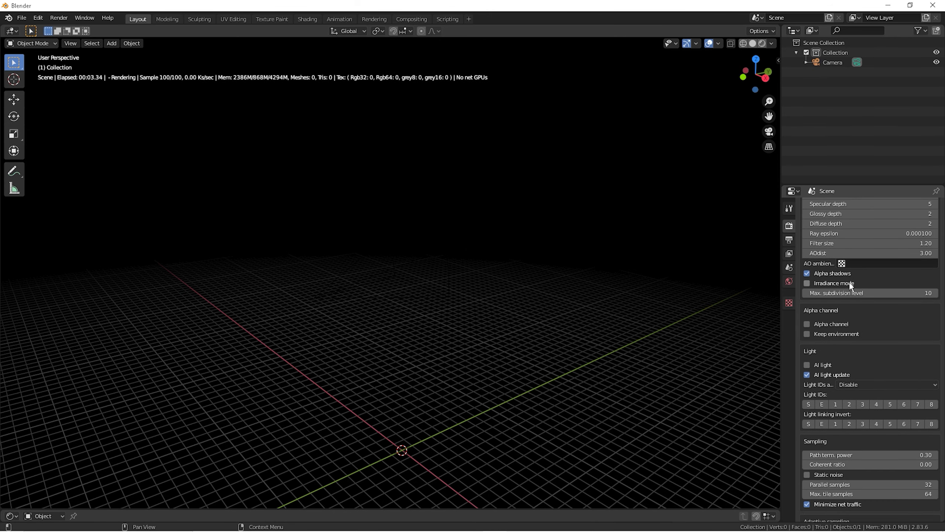
click(827, 272)
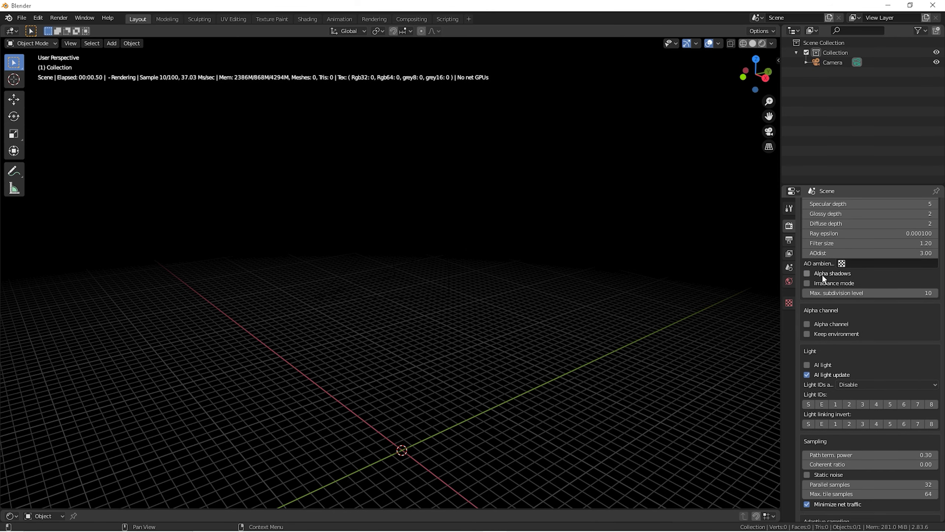
click(823, 275)
click(821, 322)
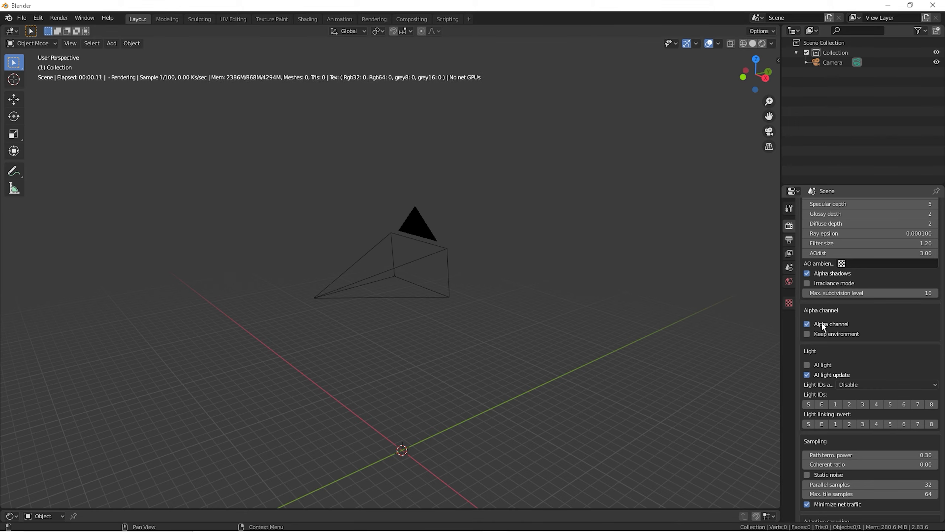
- Set the color management view transform to Raw
scroll(823, 322, down, 1)
scroll(822, 324, down, 10)
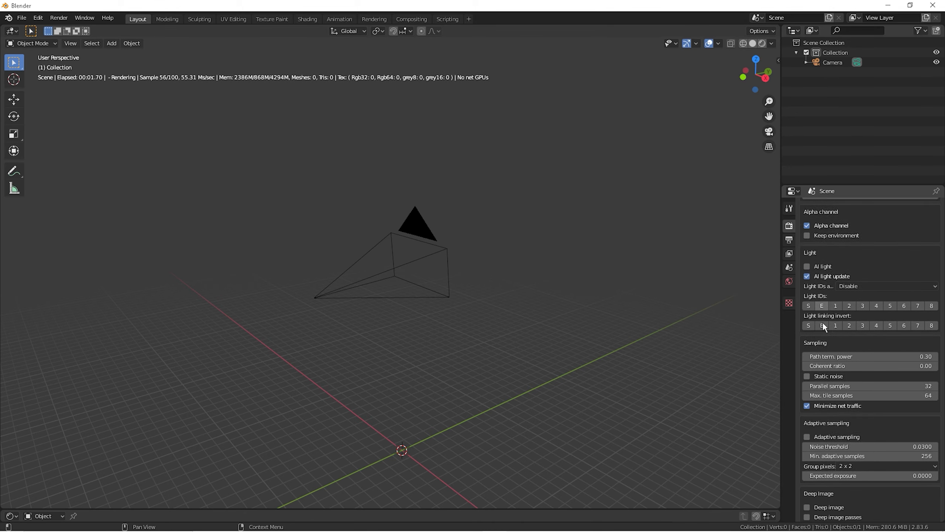
scroll(841, 355, down, 17)
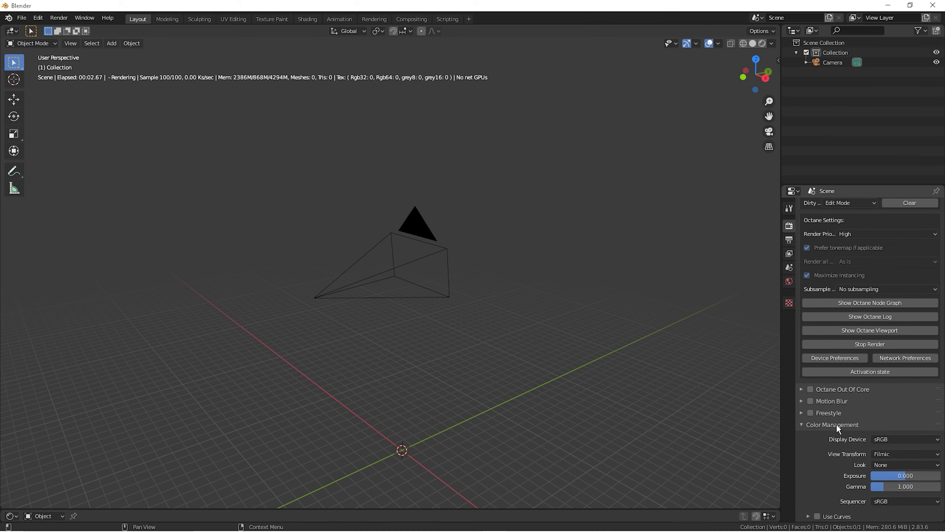
click(890, 453)
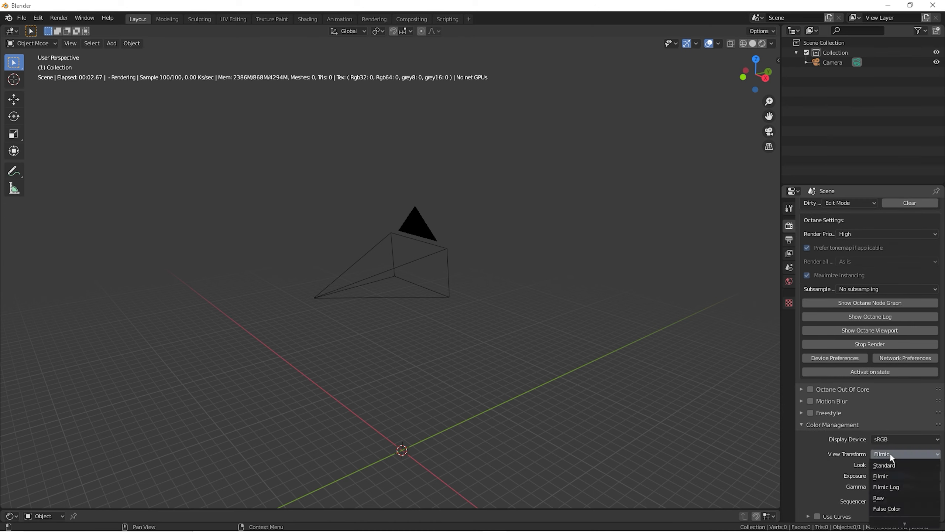
click(887, 497)
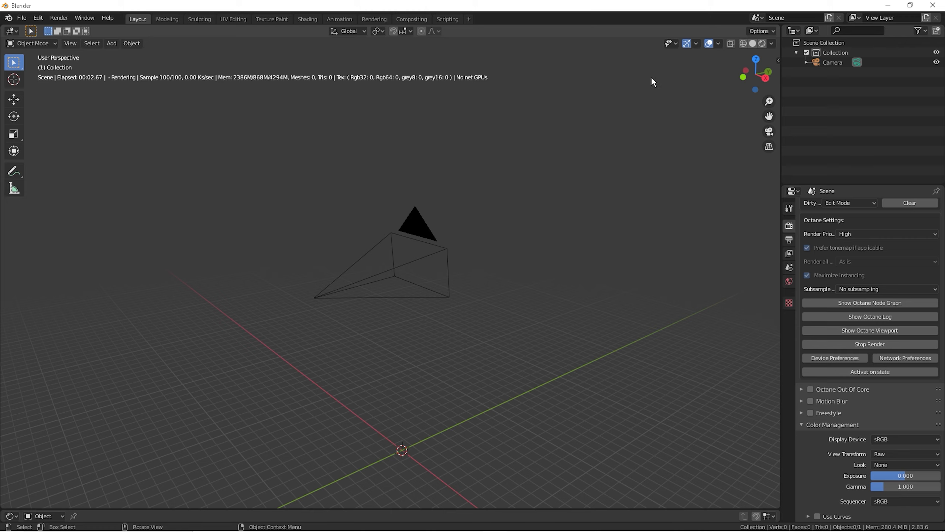
- Enable the Octane Camera Imager and Octane Postprocess preview modes for the 3D viewport
click(778, 60)
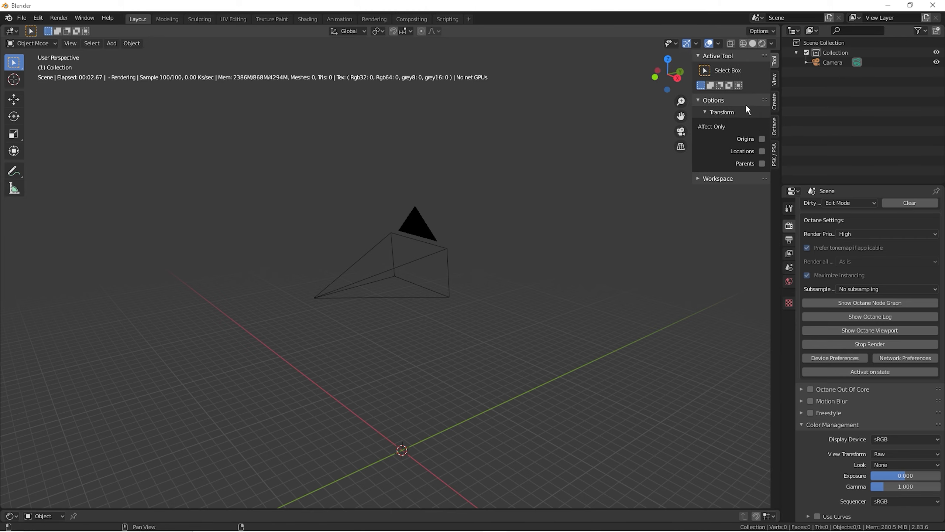
click(775, 126)
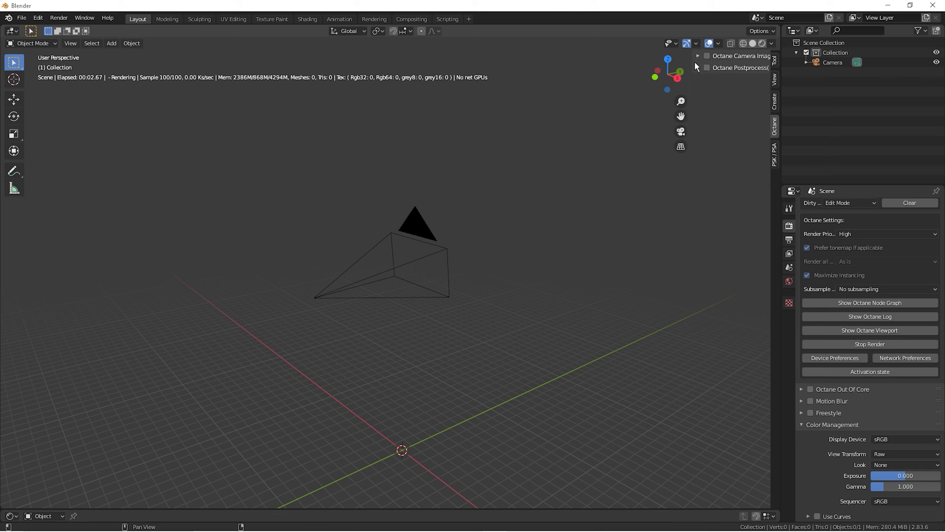
drag(693, 62, 645, 68)
click(659, 57)
click(658, 68)
- Review the Octane Postprocess preview options and enable Override in the Octane Camera Imager preview settings
click(650, 56)
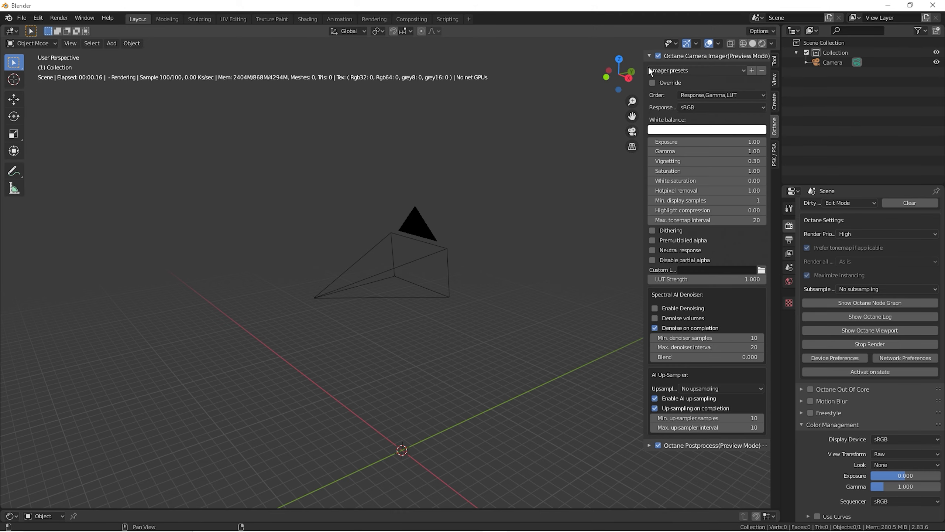
click(650, 56)
click(650, 69)
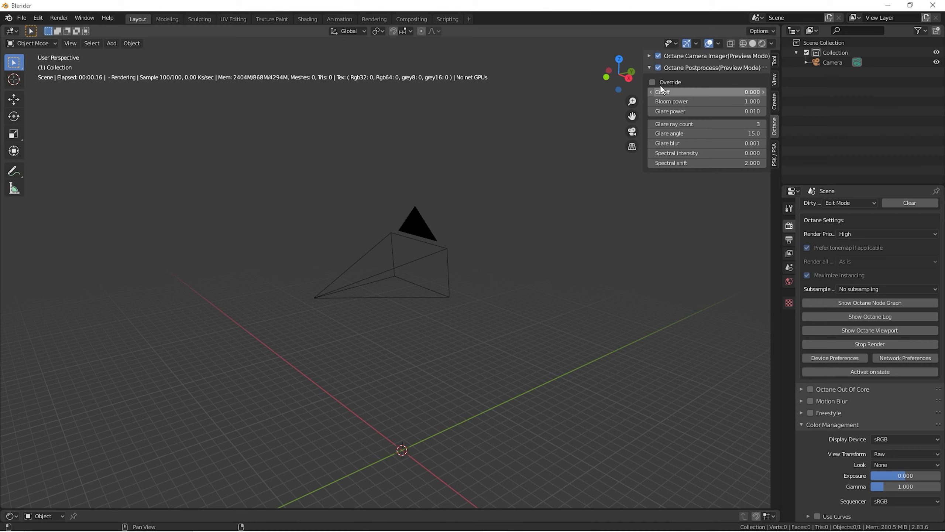
click(650, 69)
click(650, 56)
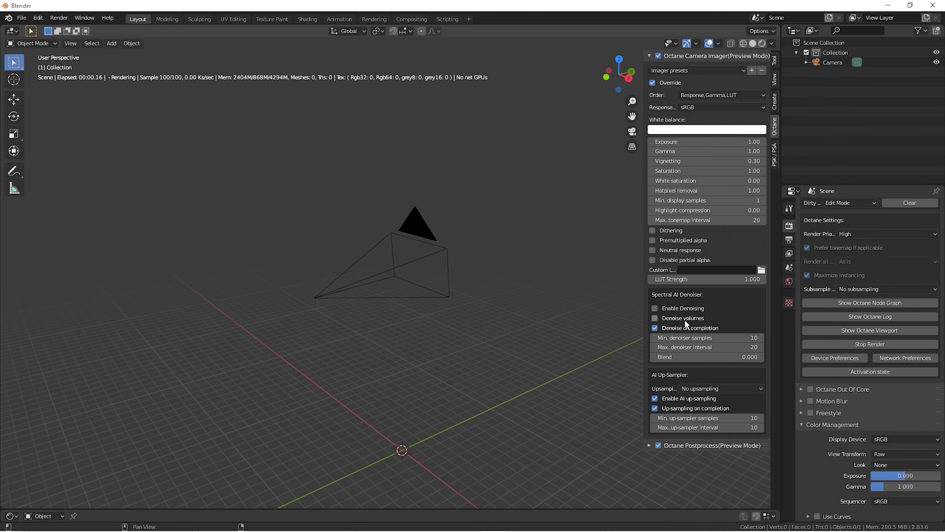
click(652, 56)
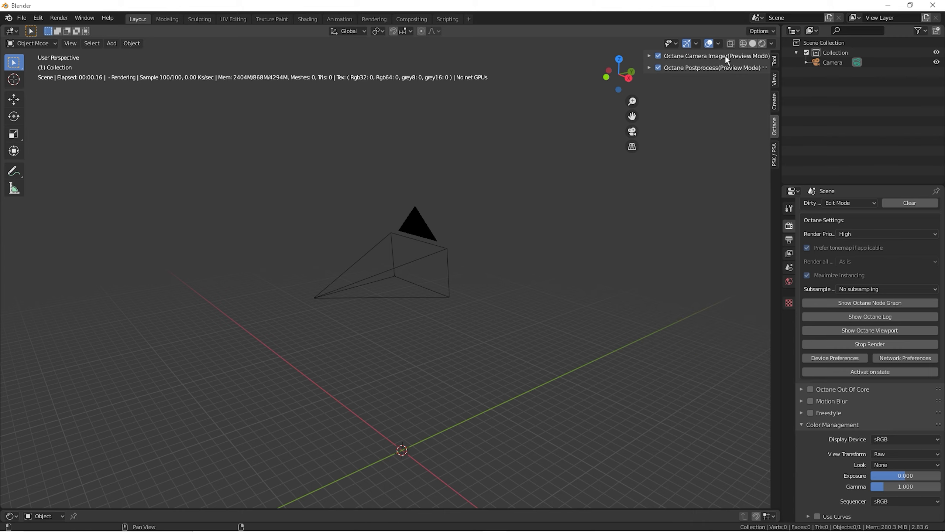
- Hide the 3D viewport's sidebar and open the OctaneRender activation status from the running OctaneServer
drag(647, 61, 778, 58)
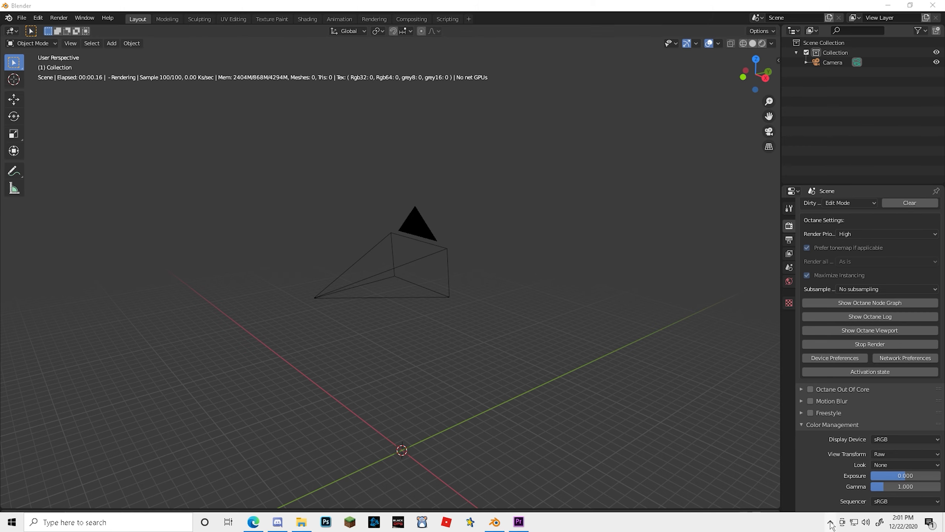
click(831, 525)
click(811, 502)
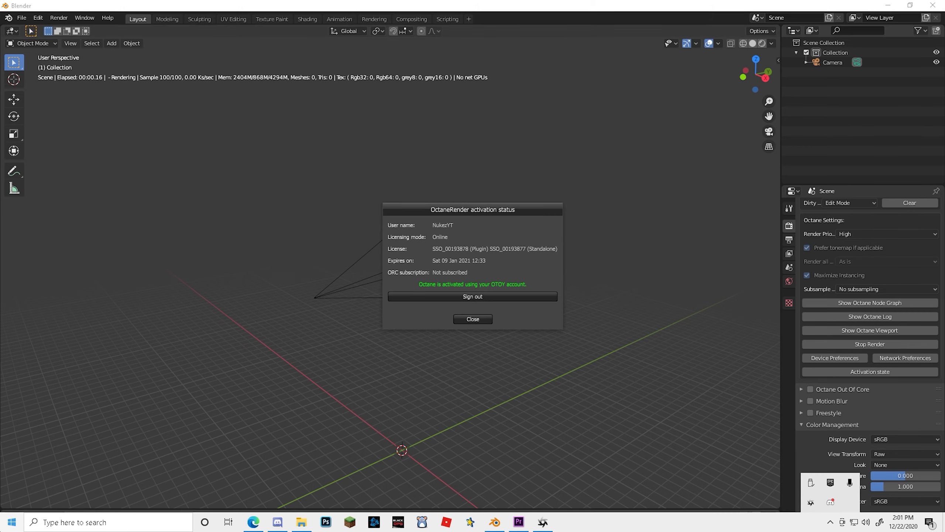
- Search Windows for "oc" to find the OctaneServer Prime app, then dismiss the search
click(82, 522)
text(oc)
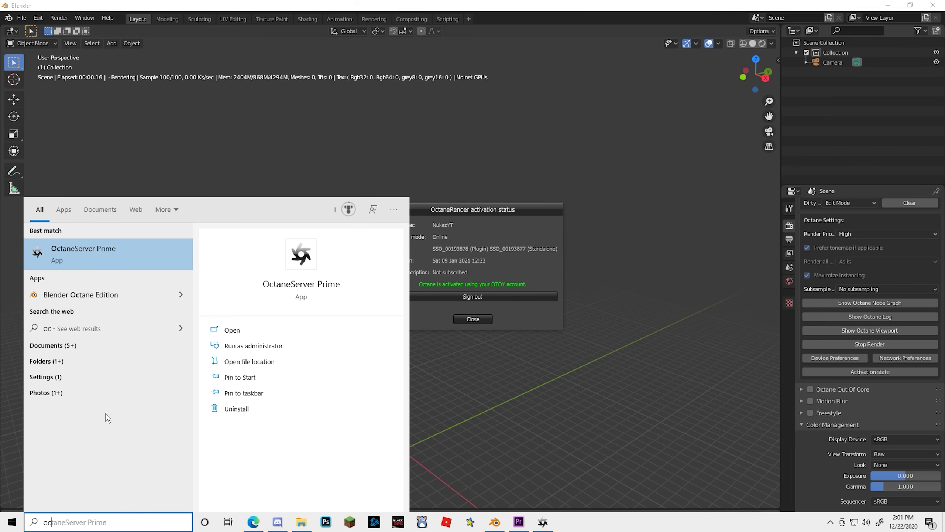
click(168, 146)
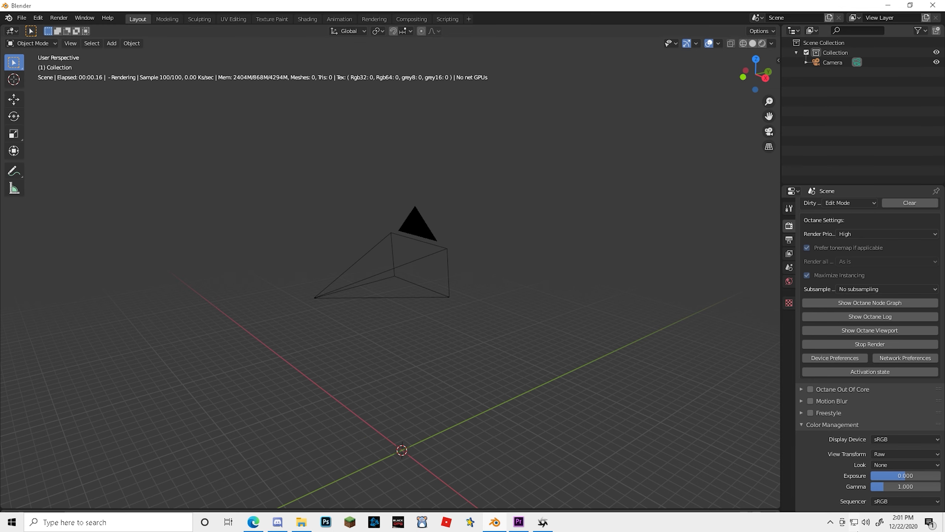
- Review the OctaneServer activation status and close its window
click(831, 522)
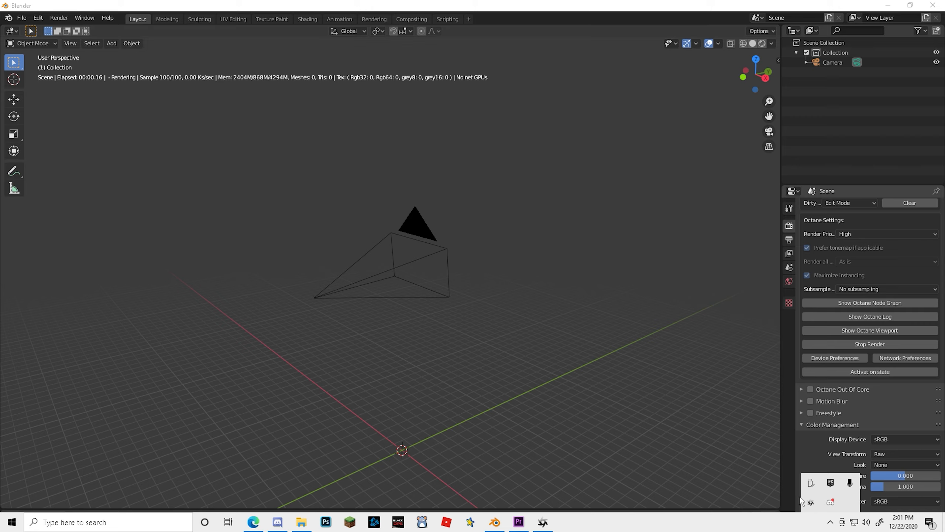
click(811, 503)
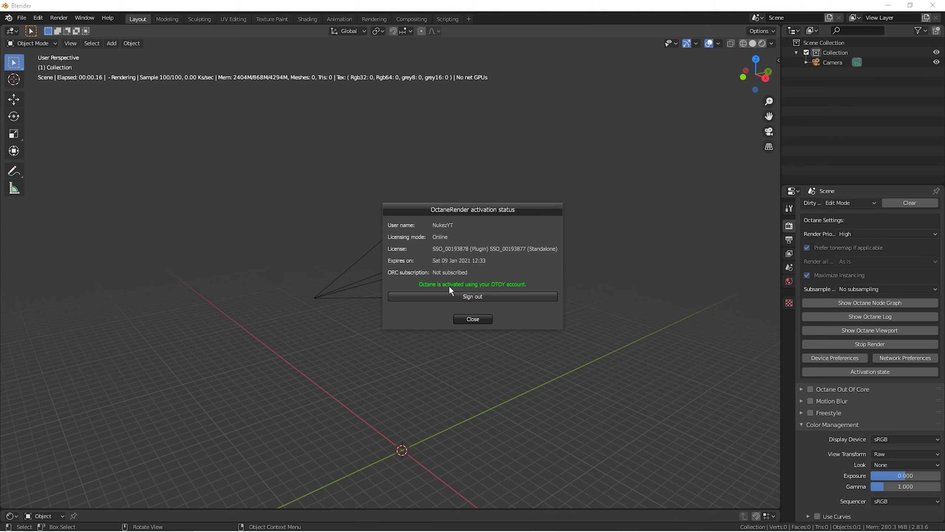
click(484, 318)
right_click(543, 521)
click(539, 501)
click(480, 320)
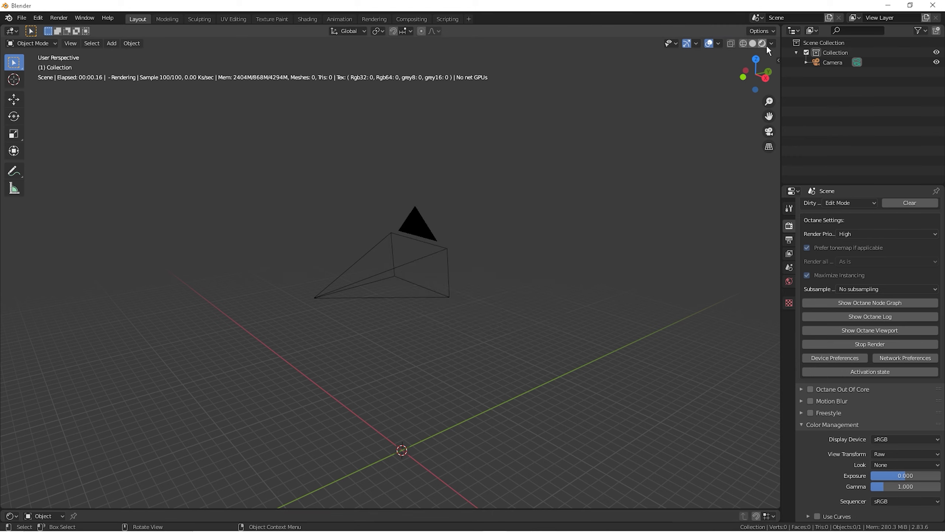
- Append the objects F_Med_Soldier_01.ao and F_Med_Soldier_01.mo from Ghoul Trooper (Pink).blend in Downloads
click(22, 17)
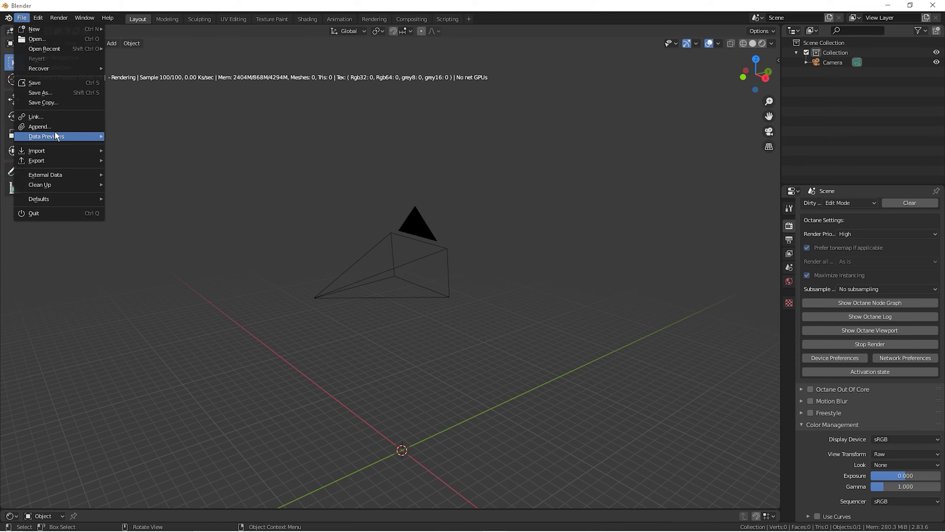
click(40, 126)
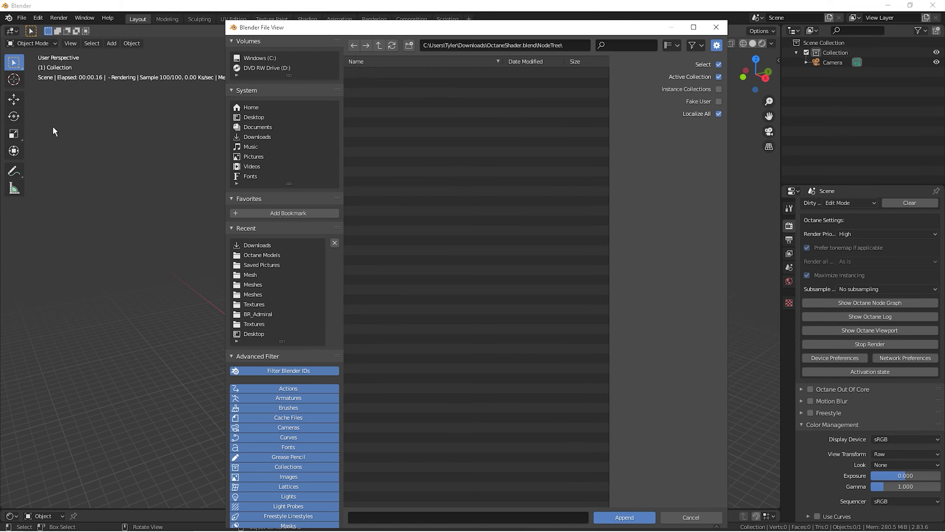
click(267, 244)
double_click(414, 358)
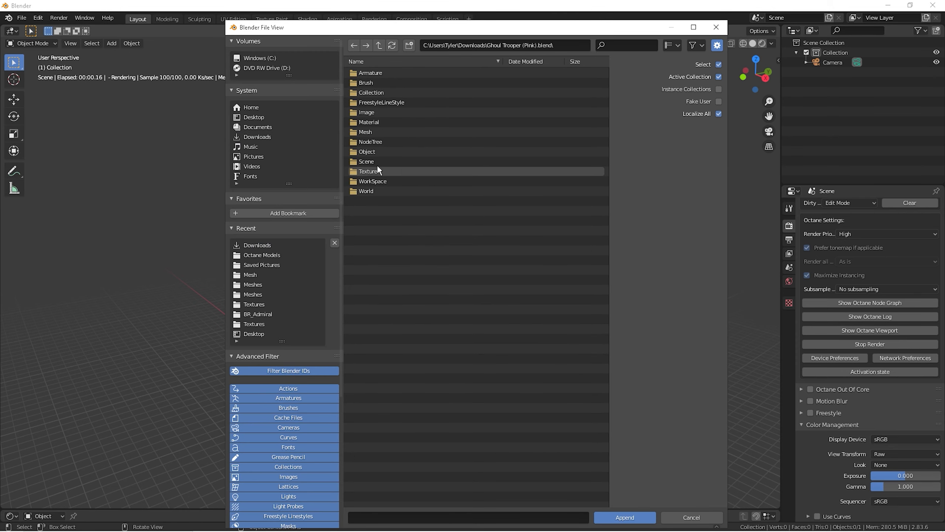
double_click(379, 152)
drag(398, 72, 535, 295)
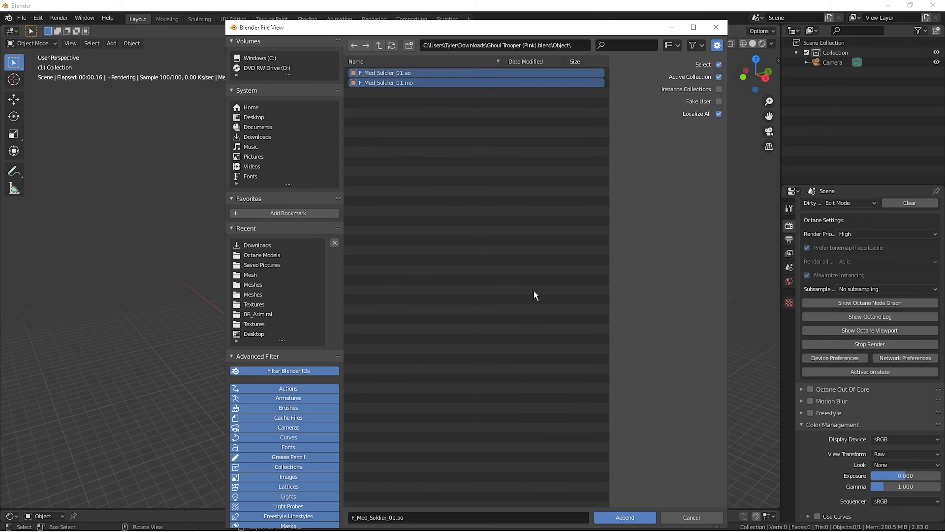
click(617, 517)
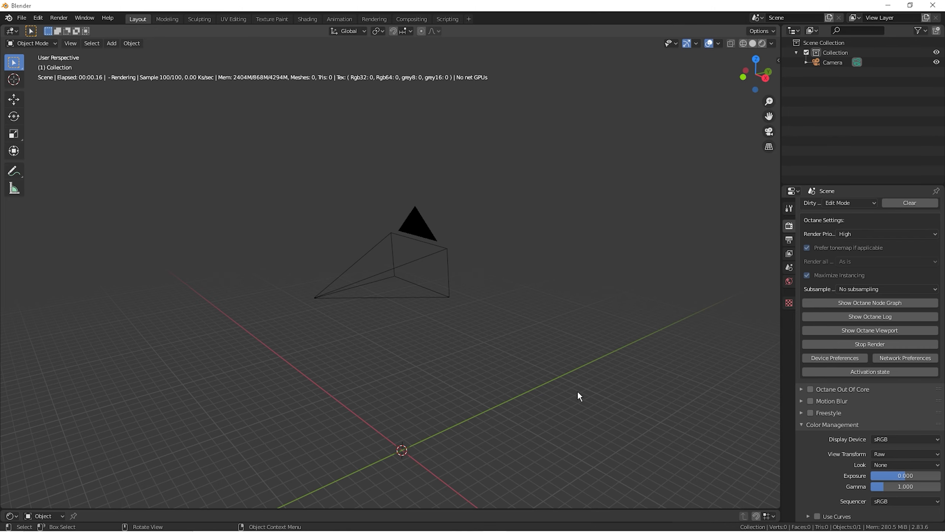
- Scale the appended character up by about 94, then fine-tune its size in camera view to fit head and shoulders in the frame
key(s)
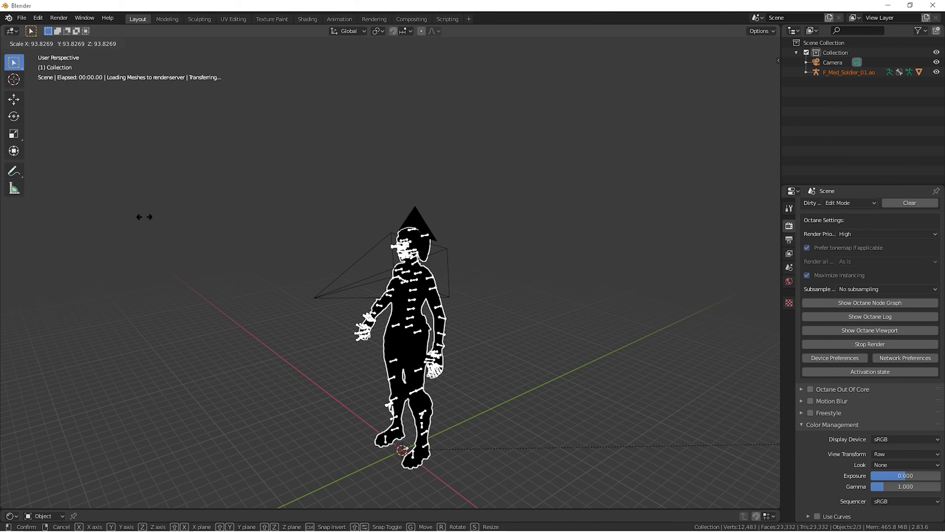
click(473, 163)
click(769, 131)
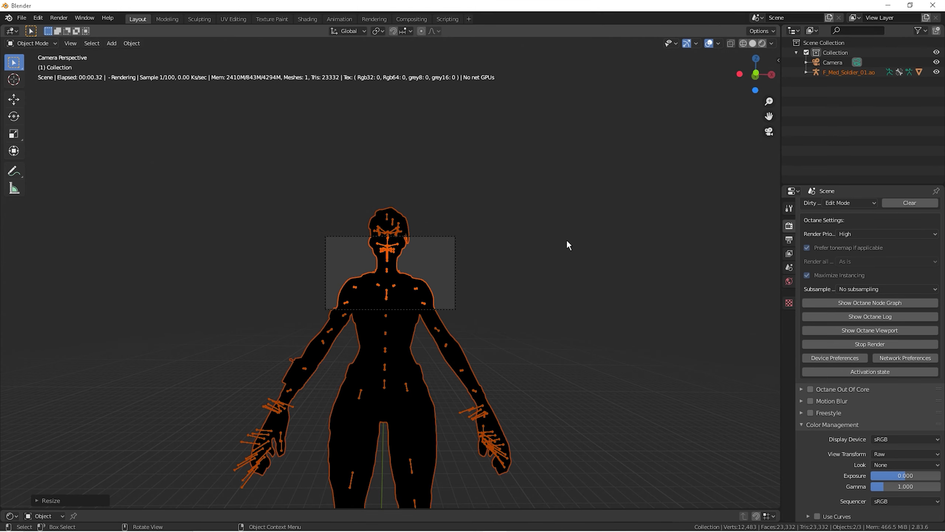
key(s)
click(425, 296)
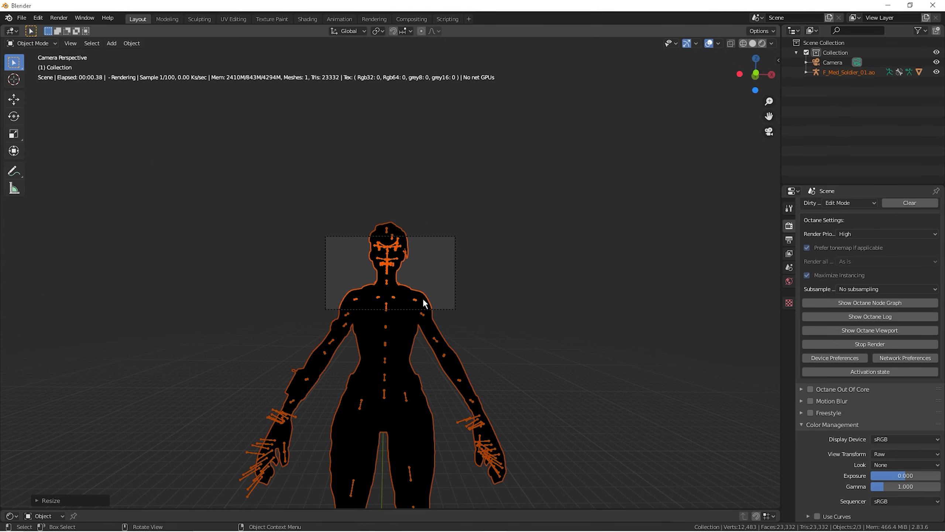
click(500, 263)
- Select the character mesh, enlarge the shader editor and show the slot 1 material F_MED_Commando_01.002
click(404, 296)
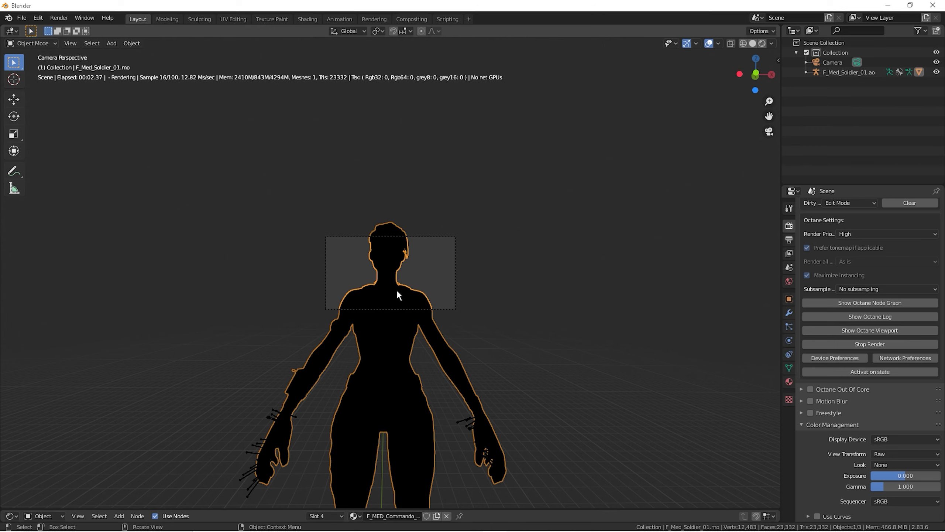
drag(301, 510, 361, 263)
click(51, 271)
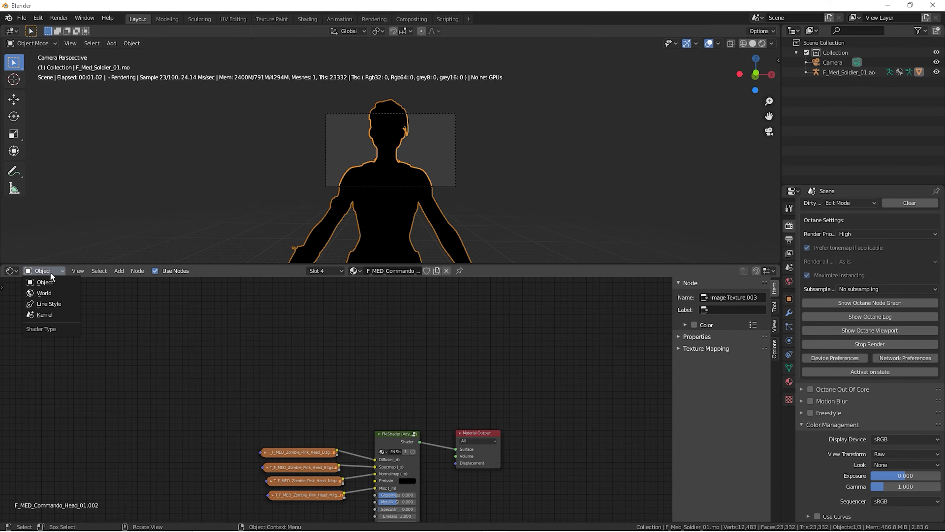
click(332, 271)
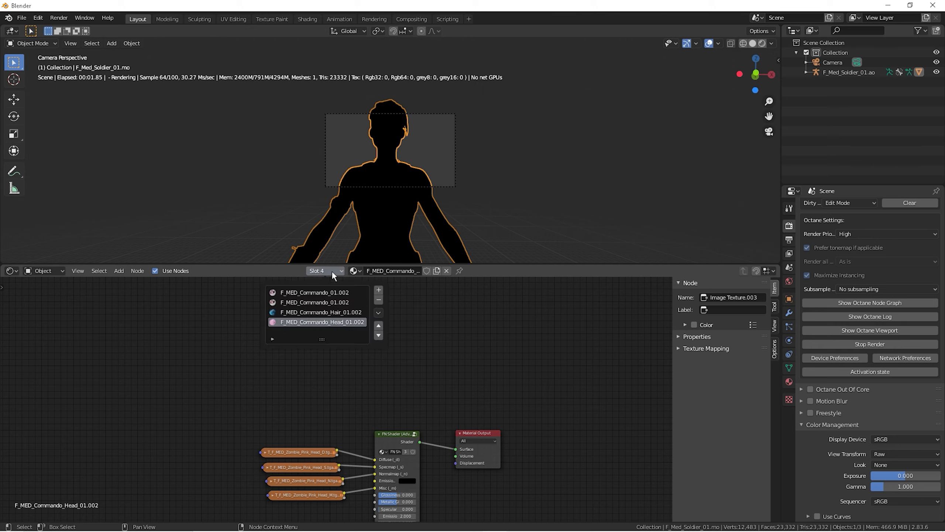
click(321, 293)
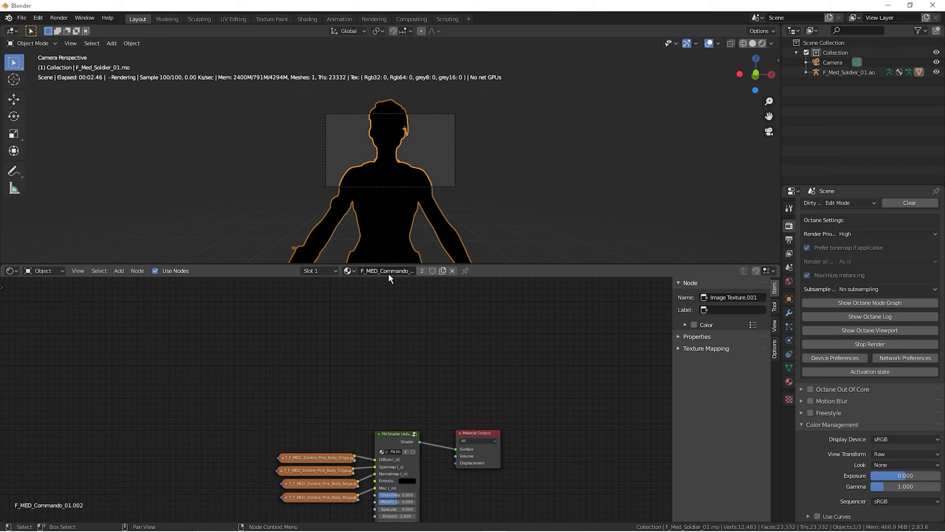
click(324, 270)
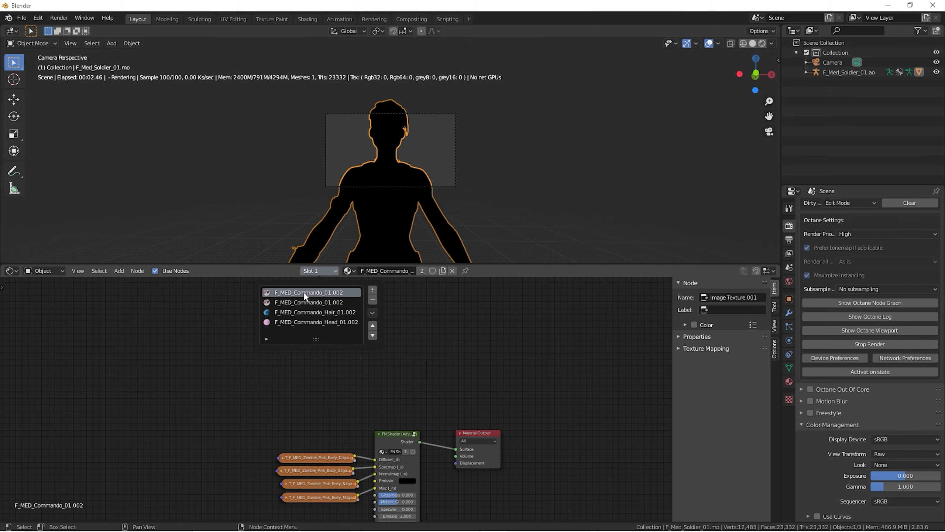
- Delete the FN Shader (Advanced) group node from the F_MED_Commando_01.002 material
scroll(433, 382, down, 2)
middle_drag(435, 341, 433, 290)
scroll(426, 315, up, 6)
click(415, 361)
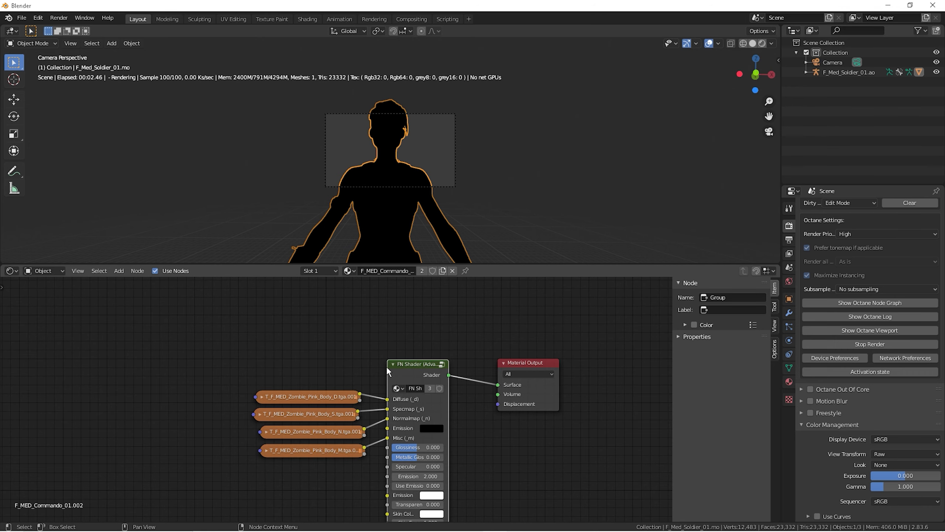
key(Delete)
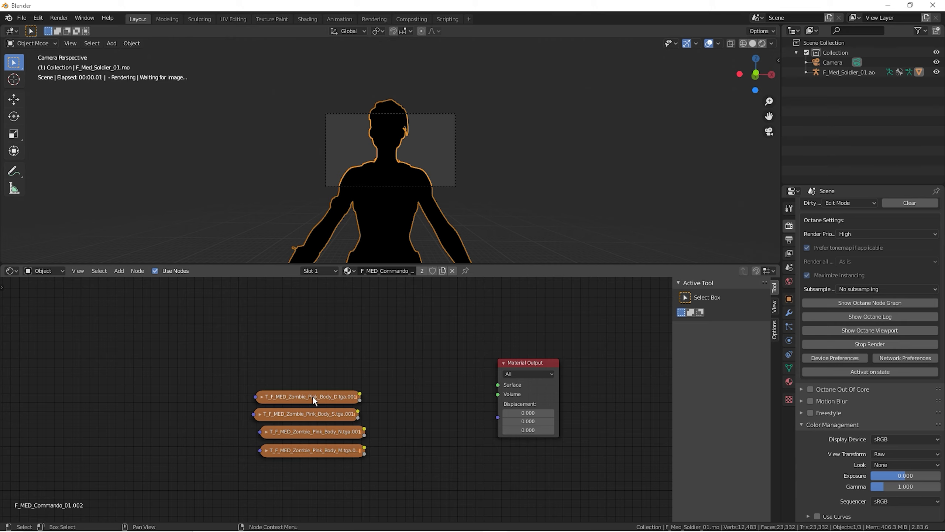
- Expand the Body_D, Body_S, Body_N and Body_M image texture nodes and arrange them in a two-by-two layout
drag(312, 397, 133, 318)
click(92, 321)
click(261, 413)
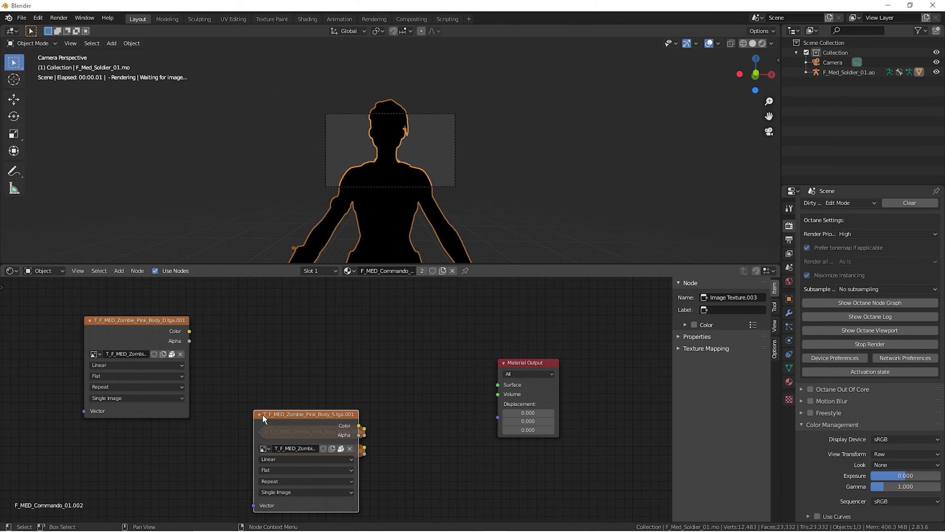
drag(291, 416, 120, 431)
click(266, 432)
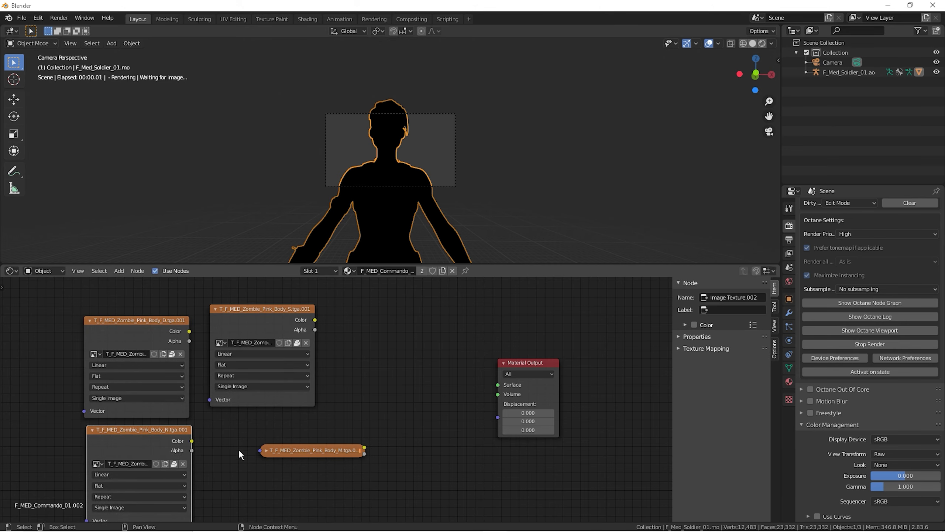
click(267, 450)
drag(270, 450, 232, 428)
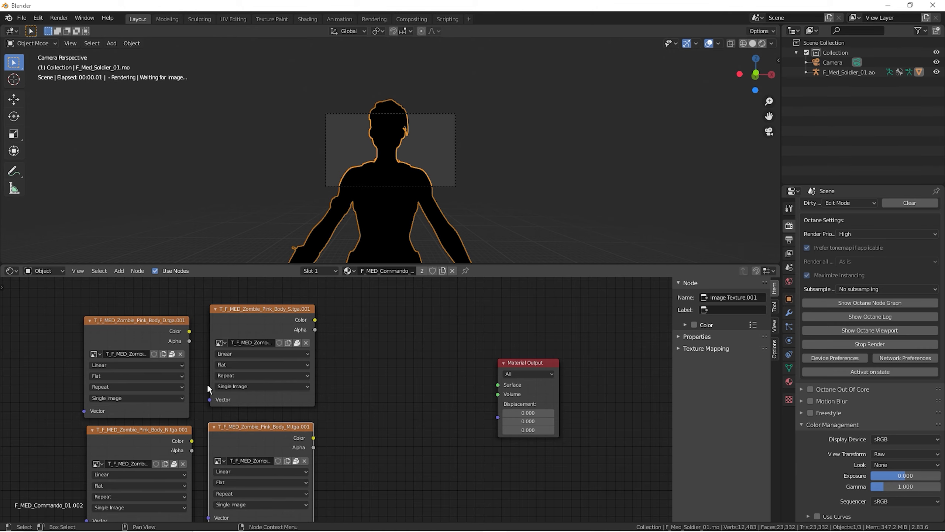
click(118, 271)
click(167, 287)
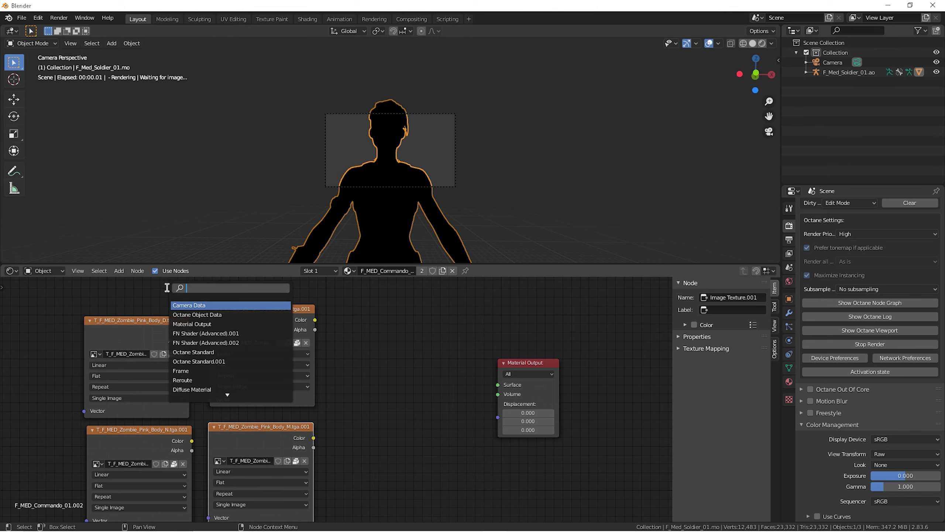
text(oc)
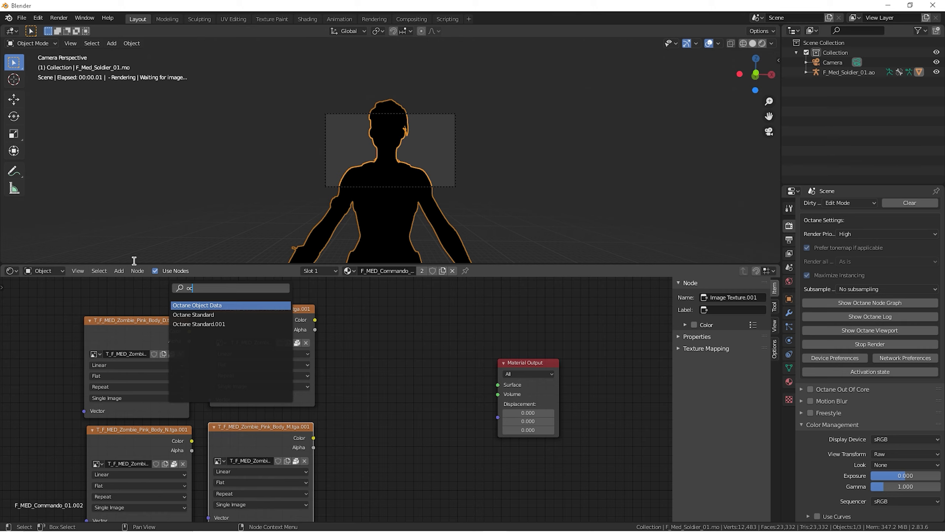
- Add the Octane Standard group node beside the Material Output and connect its OutMat to the Surface input
click(118, 270)
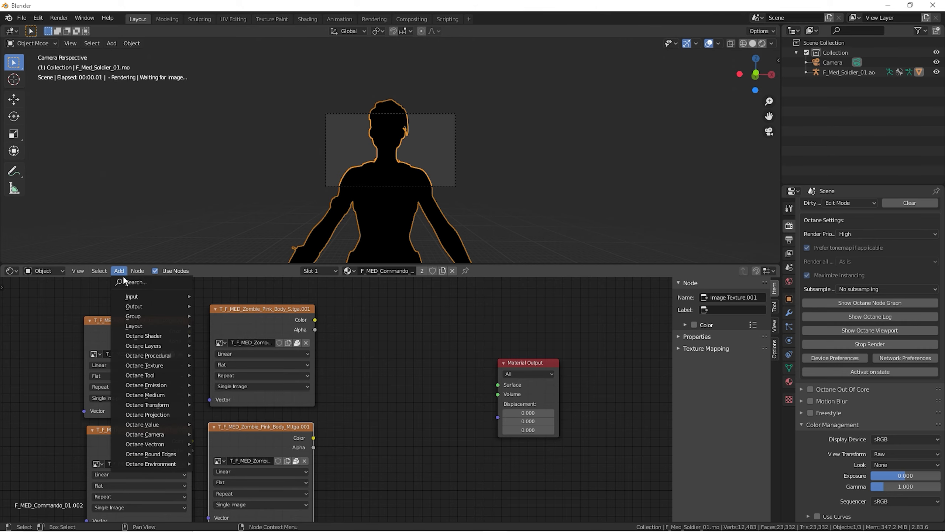
click(126, 282)
text(oc)
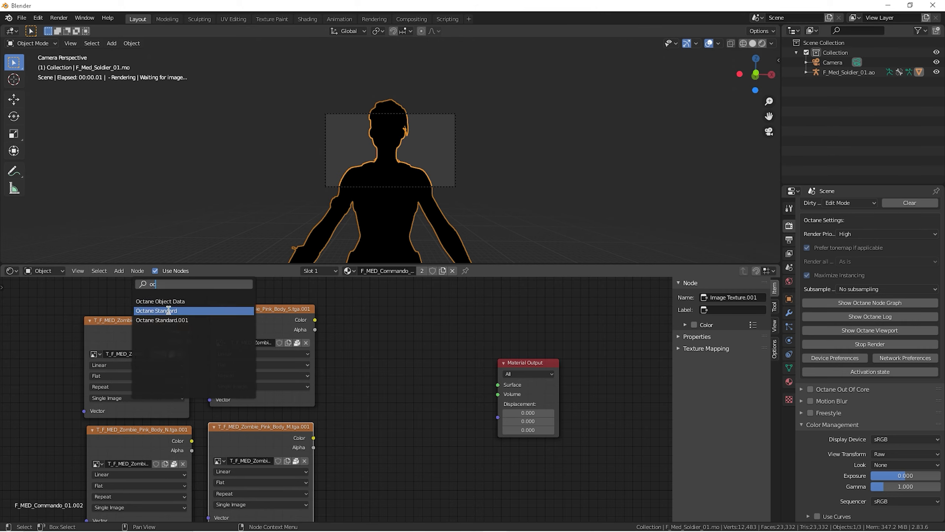
click(156, 310)
click(465, 361)
drag(498, 384, 454, 347)
- Create an Octane image texture node from the Body_D image and set the original texture node aside
scroll(474, 352, down, 2)
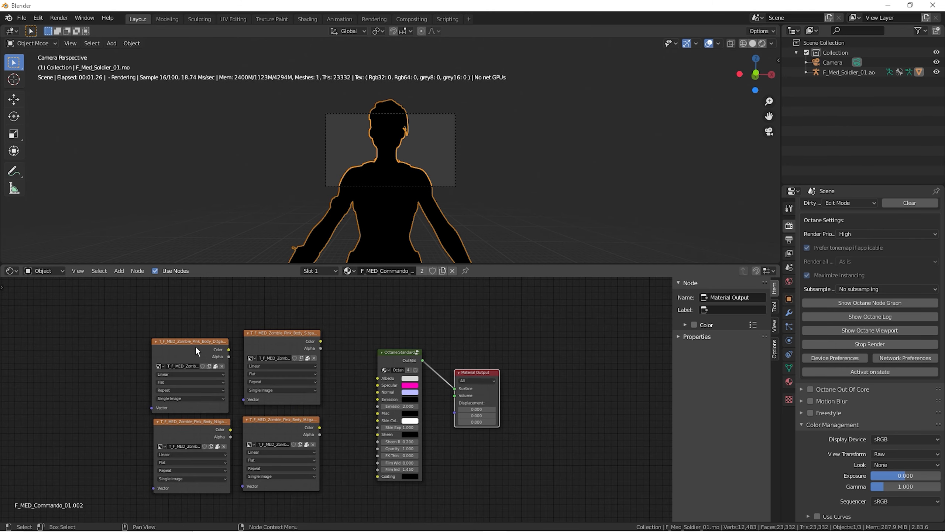
drag(158, 366, 50, 349)
scroll(51, 350, up, 4)
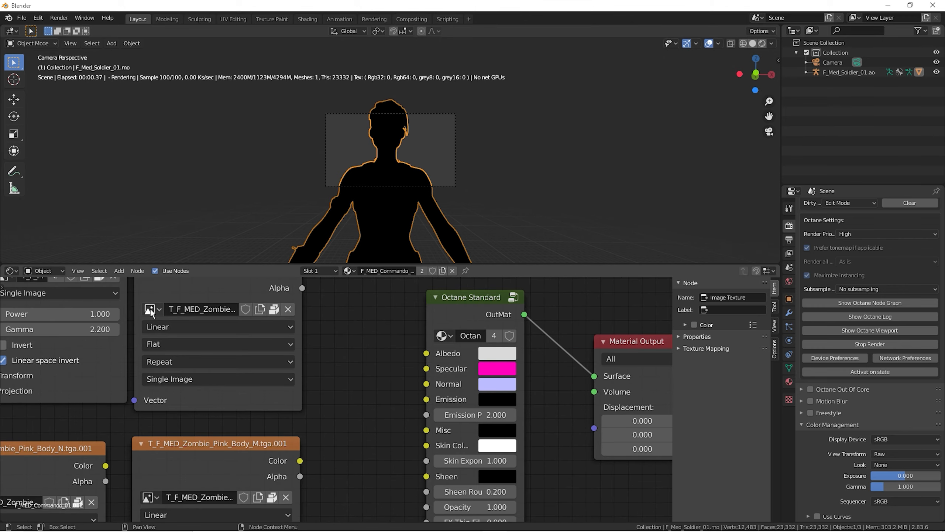
scroll(157, 307, down, 10)
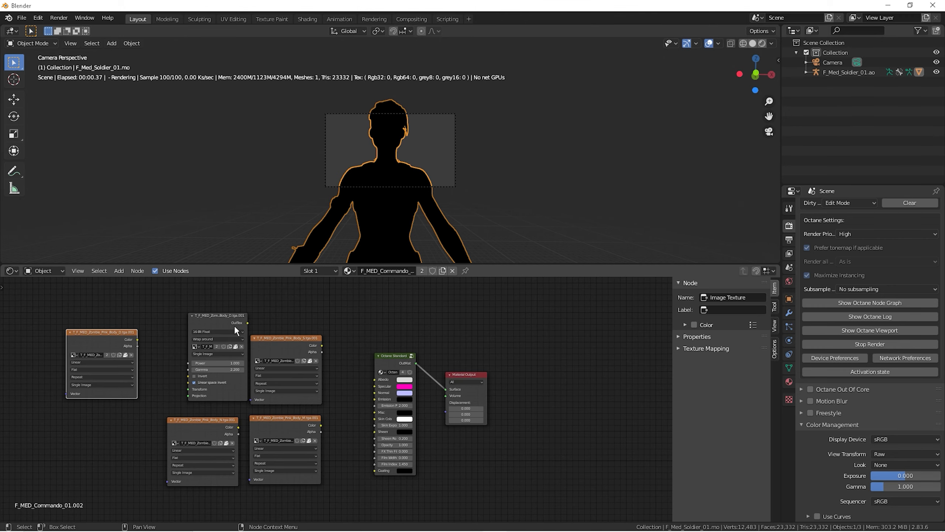
drag(219, 321, 196, 327)
- Create Octane image texture nodes from the Body_S and Body_N images, moving their original texture nodes aside
drag(257, 361, 262, 321)
click(315, 339)
drag(315, 338, 109, 332)
drag(174, 442, 191, 422)
drag(181, 420, 88, 362)
drag(232, 427, 191, 416)
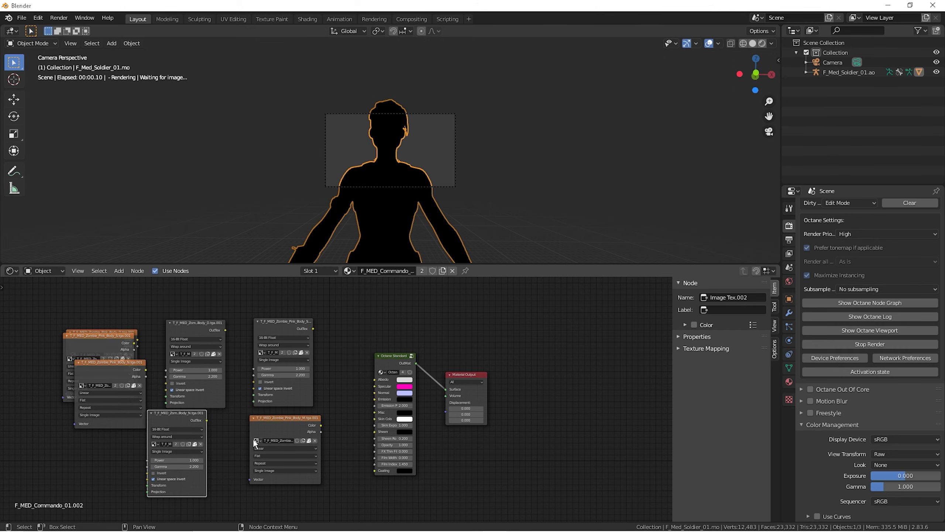
- Create an Octane image texture node from the Body_M image and move the original node out of the way
drag(256, 440, 109, 345)
scroll(469, 367, up, 1)
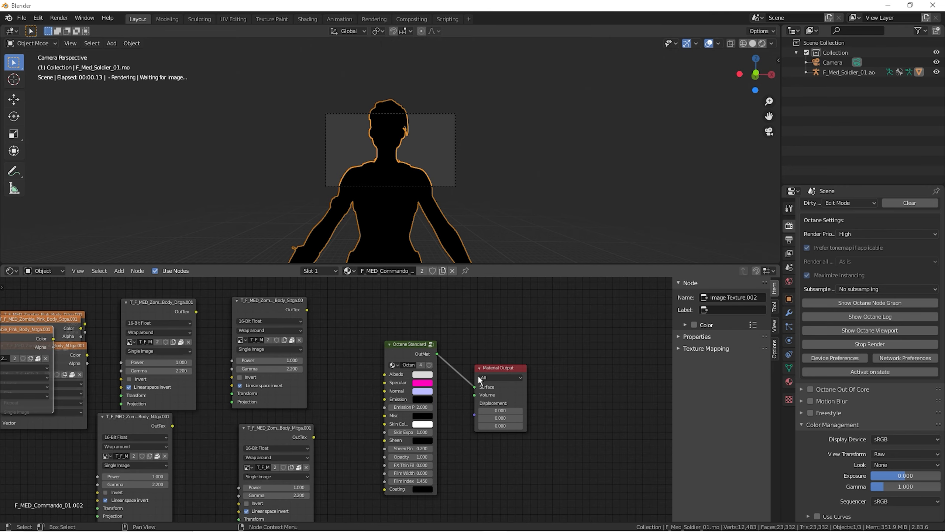
middle_drag(383, 329, 435, 346)
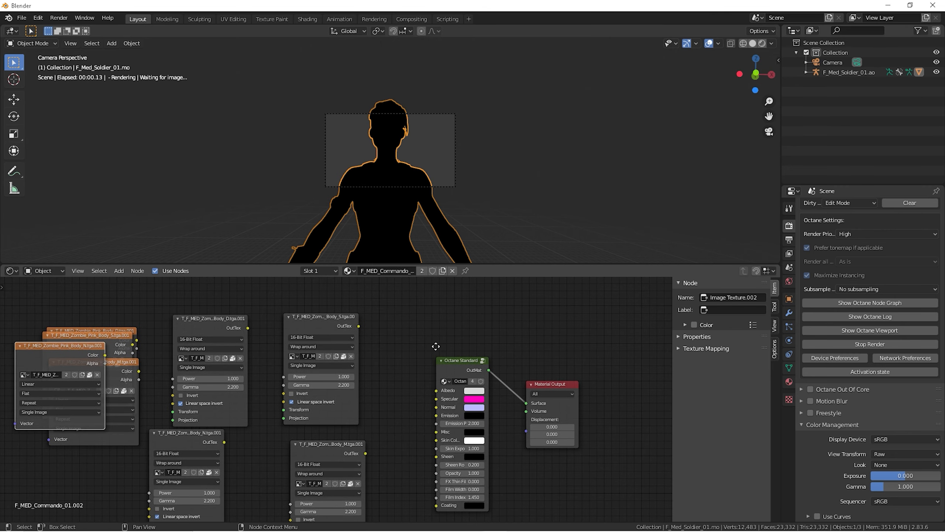
- Arrange the Octane body texture nodes and connect the Body_D texture's OutTex to the Octane Standard's Albedo input
scroll(340, 397, down, 3)
drag(232, 432, 254, 440)
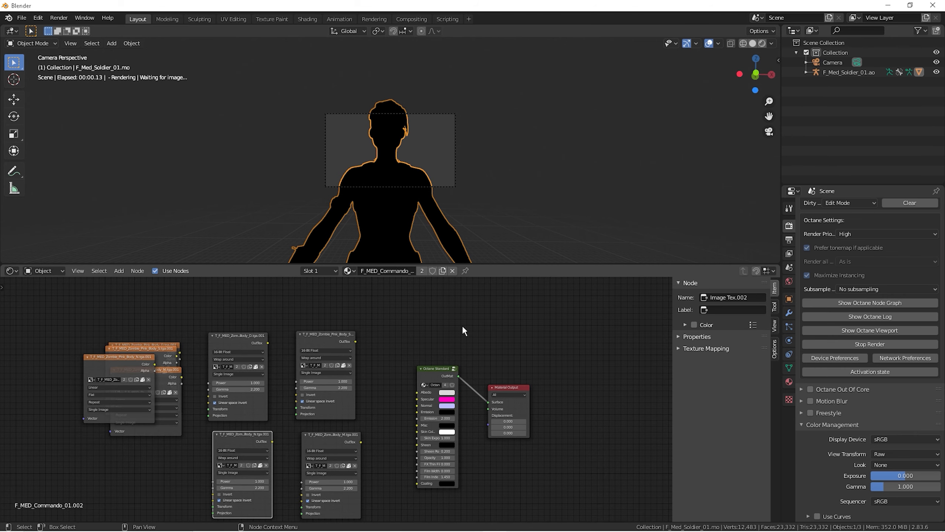
scroll(463, 327, up, 1)
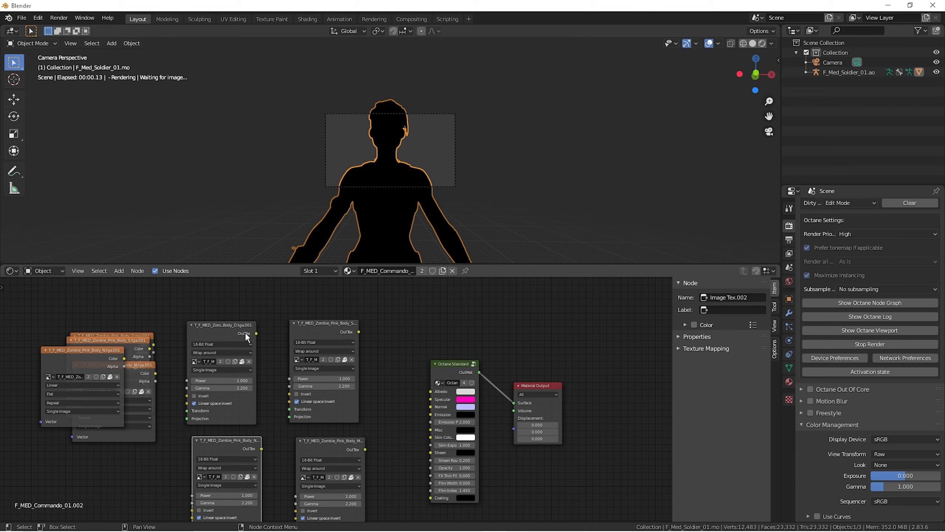
drag(256, 333, 429, 392)
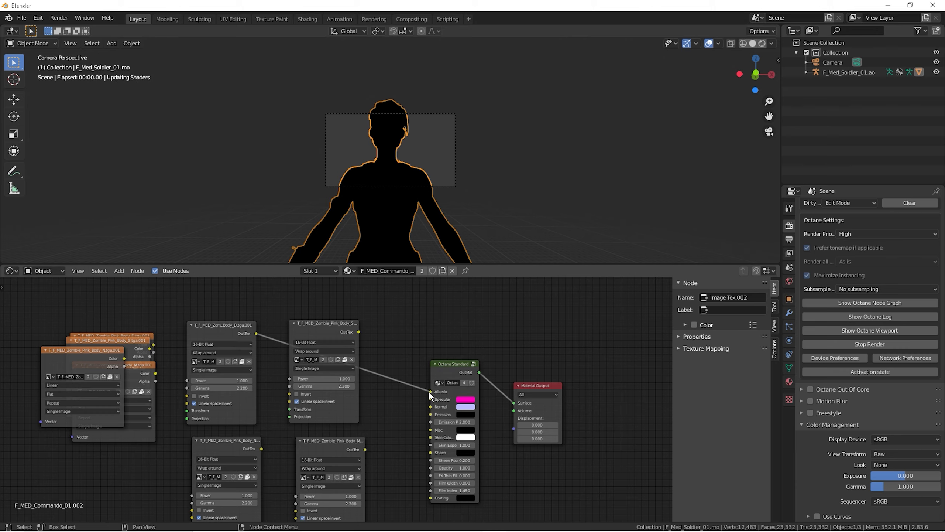
- Set the Body_S texture's gamma to 1 and connect its OutTex to the Octane Standard's Specular input
click(315, 387)
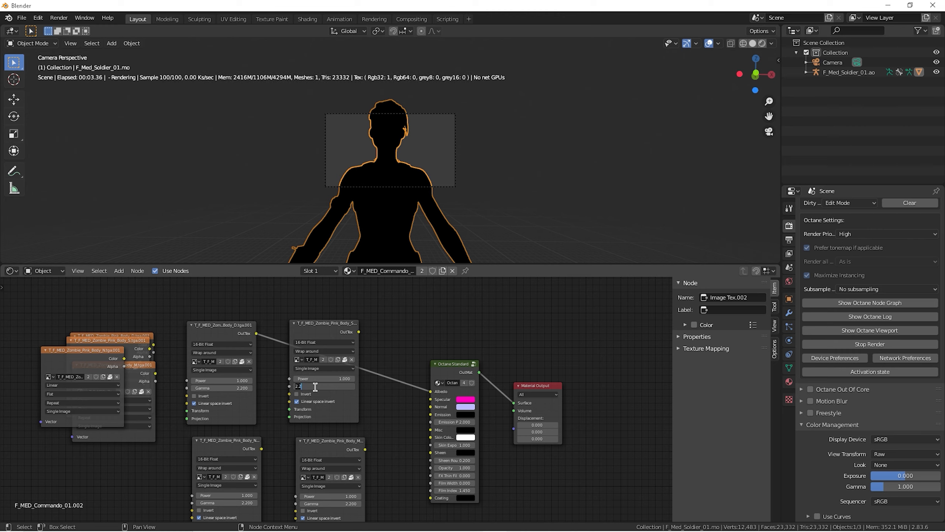
key(Return)
drag(359, 331, 431, 400)
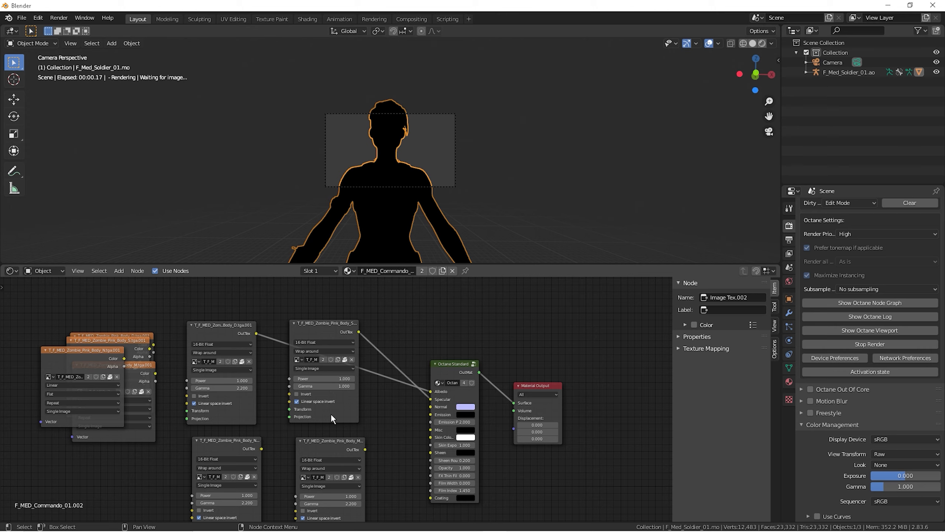
- Set the Body_N texture's gamma to 1 and connect it to Normal, and connect the Body_M texture to Misc
click(218, 502)
text(1)
key(Return)
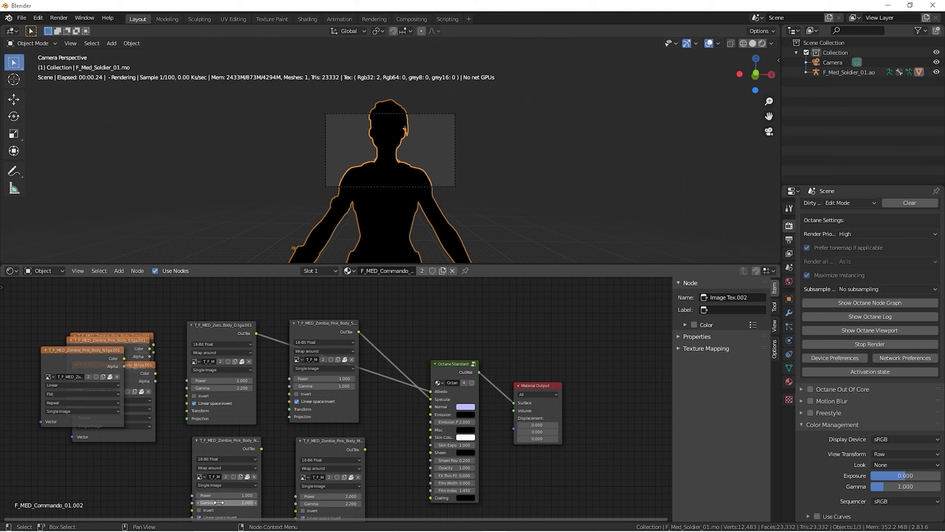
drag(262, 448, 431, 407)
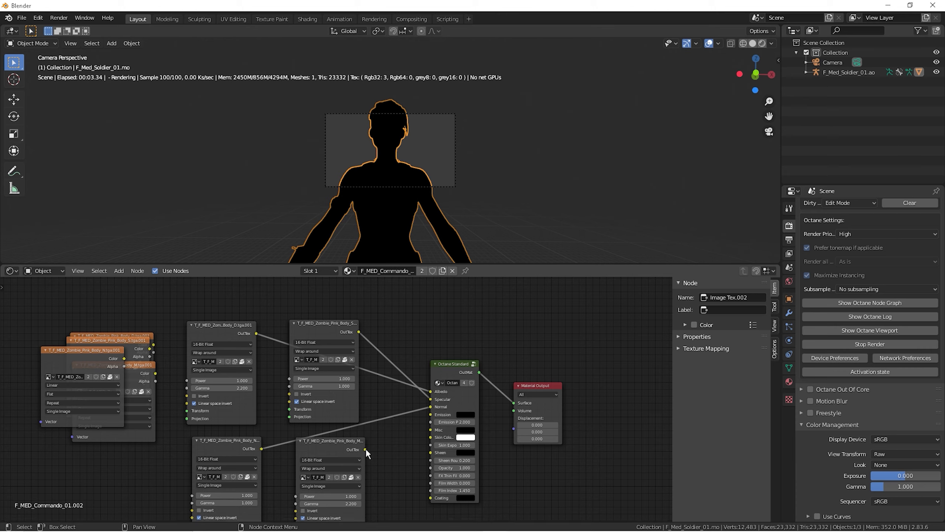
drag(365, 449, 431, 430)
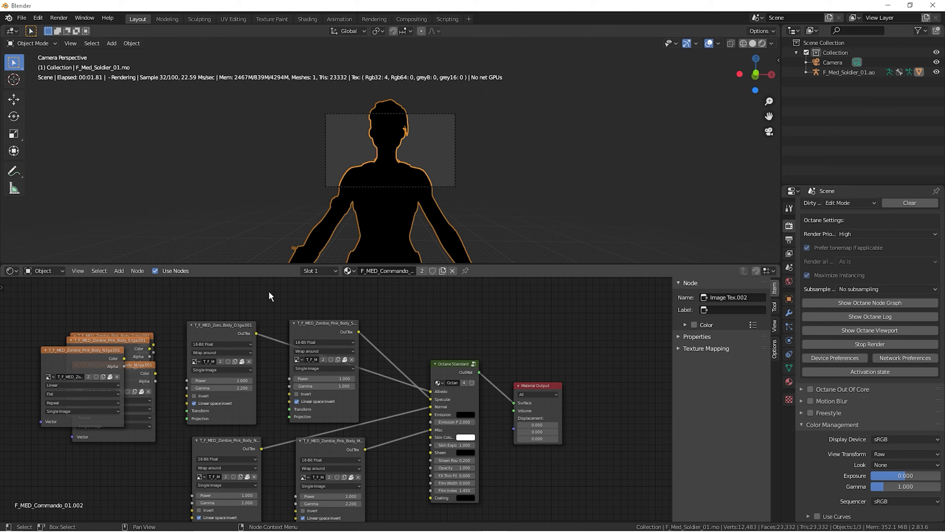
- Switch to the F_MED_Commando_Hair_01.002 material, expand and move its Hair_D texture node, and check the second body material slot
click(332, 274)
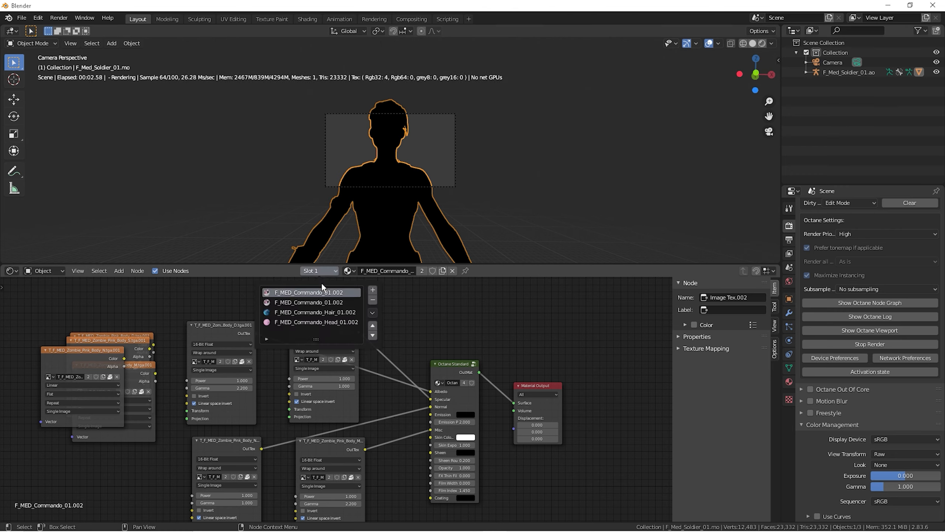
click(325, 312)
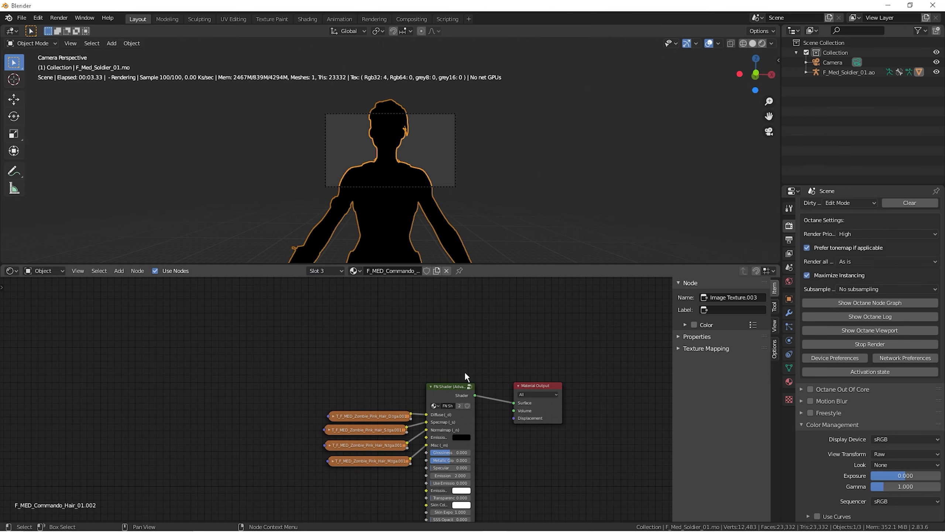
click(334, 416)
drag(356, 416, 159, 300)
click(334, 274)
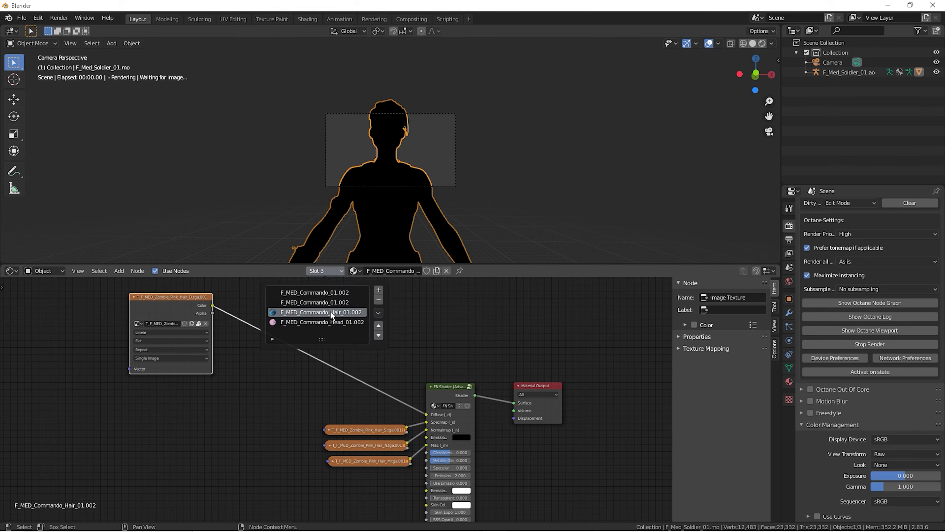
click(333, 302)
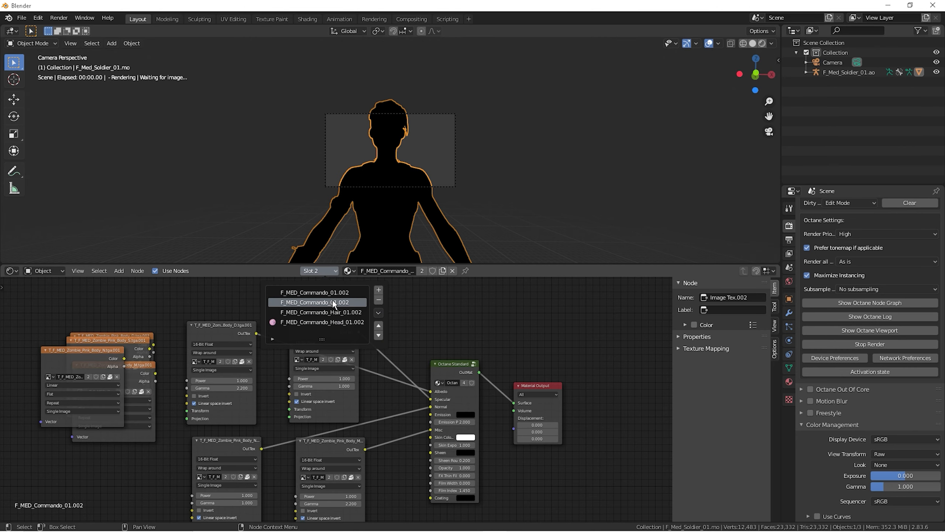
click(337, 313)
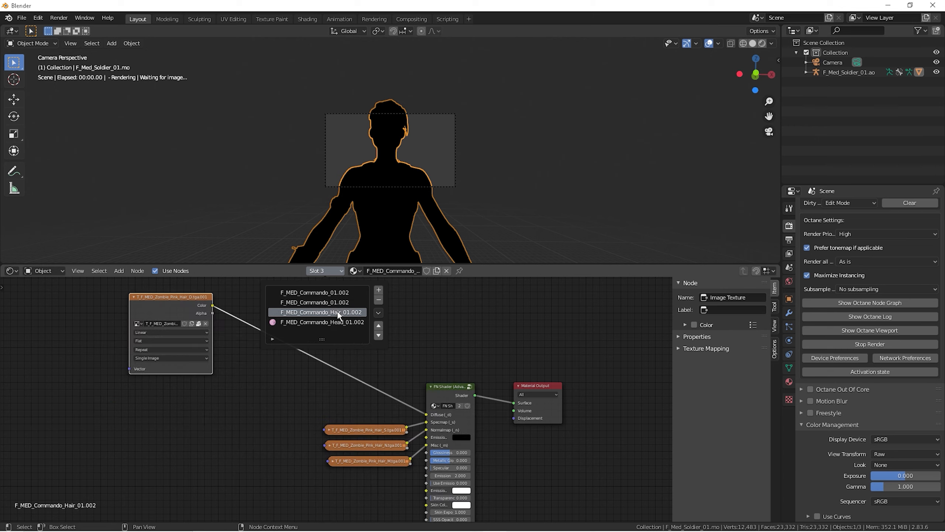
- Expand the Hair_S, Hair_N and Hair_M image texture nodes and spread them out beside the Hair_D node
click(330, 429)
drag(369, 501, 283, 371)
click(334, 444)
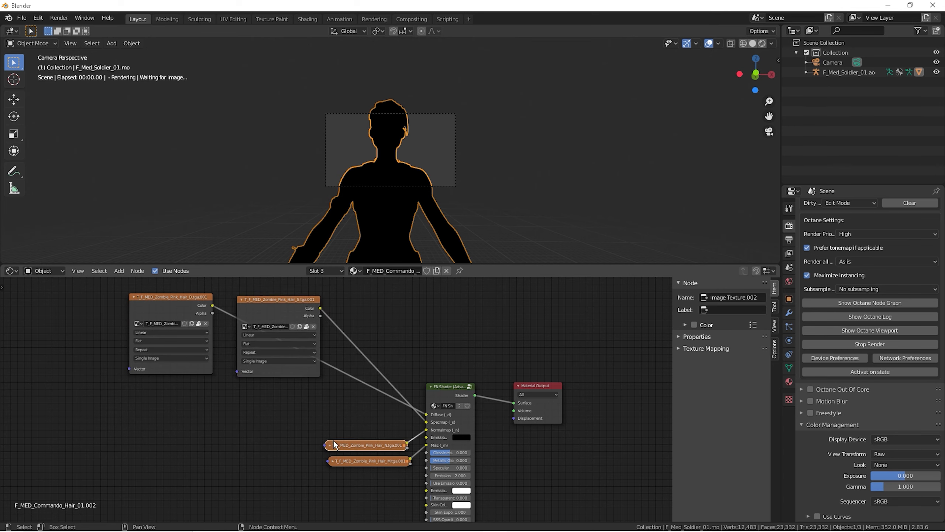
click(330, 445)
drag(352, 447, 177, 399)
click(333, 461)
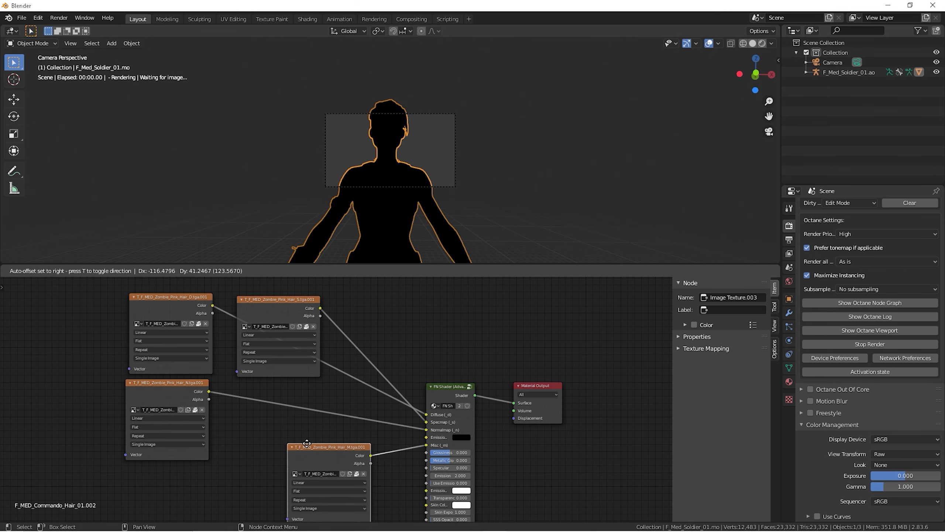
drag(353, 460, 270, 391)
- Replace the hair material's FN Shader with the Octane Standard group node and connect its OutMat to the Surface input
drag(440, 385, 417, 334)
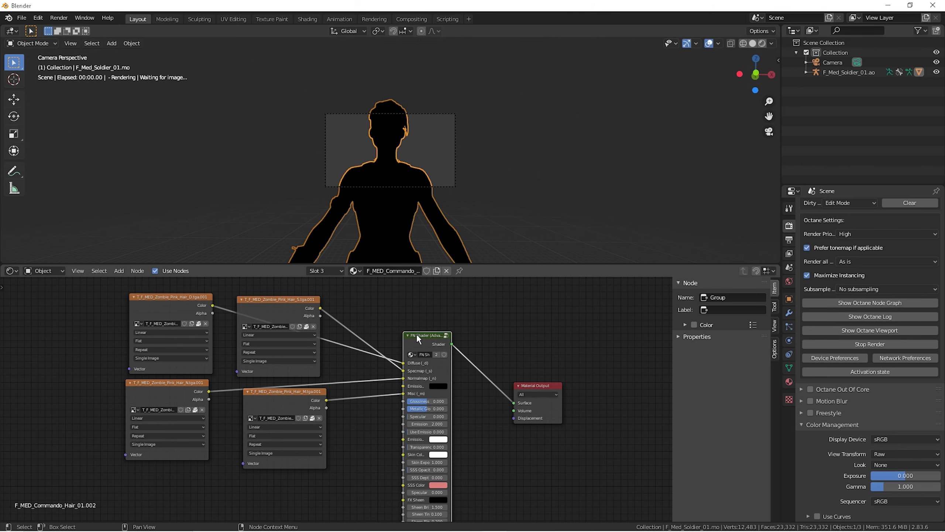
key(x)
click(119, 271)
click(141, 280)
text(oc)
click(198, 316)
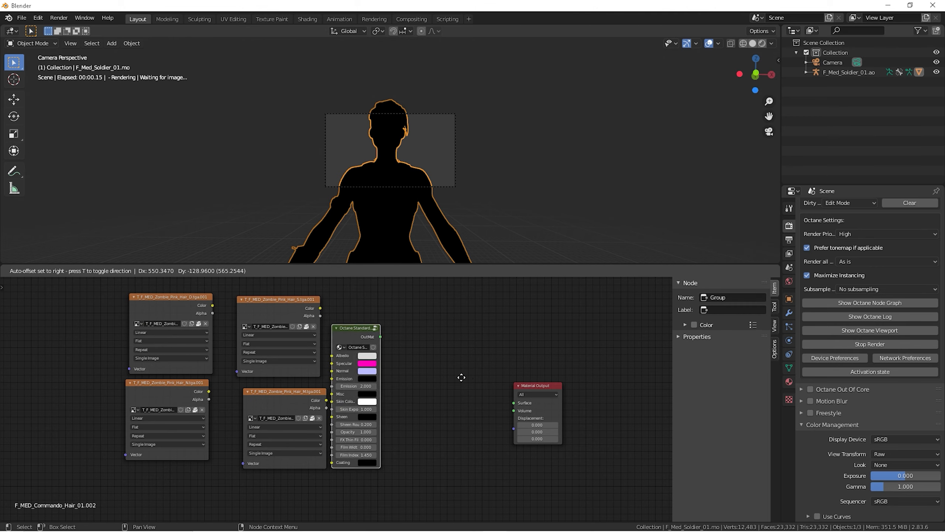
click(527, 403)
drag(514, 402, 443, 356)
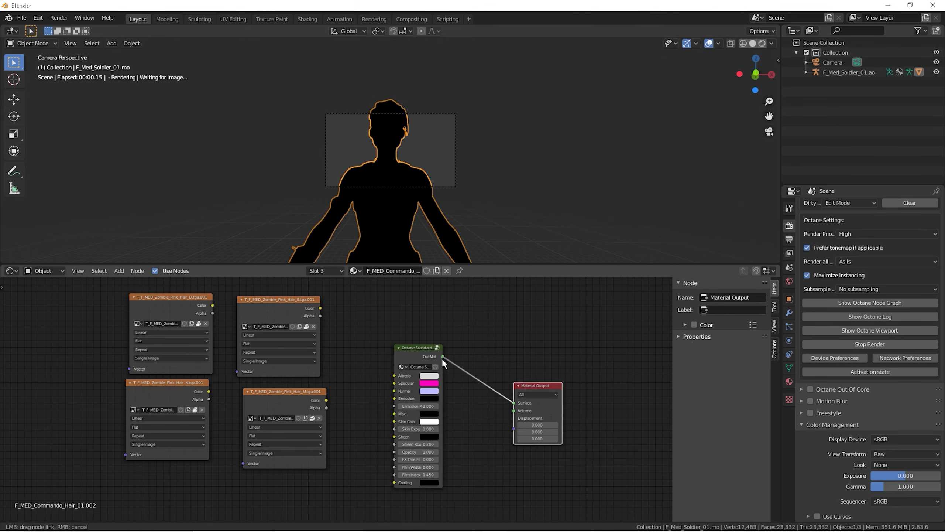
- Create Octane image texture nodes from the Hair_D, Hair_S, Hair_N and Hair_M images, setting the original texture nodes aside
drag(136, 323, 29, 305)
drag(247, 323, 258, 295)
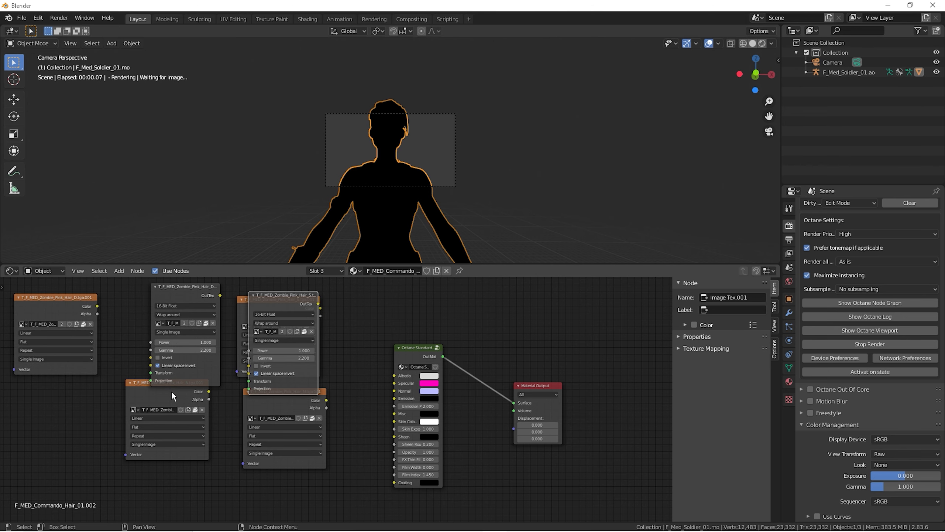
mouse_move(171, 390)
mouse_down()
mouse_move(178, 408)
mouse_move(169, 404)
mouse_up()
drag(144, 411, 31, 324)
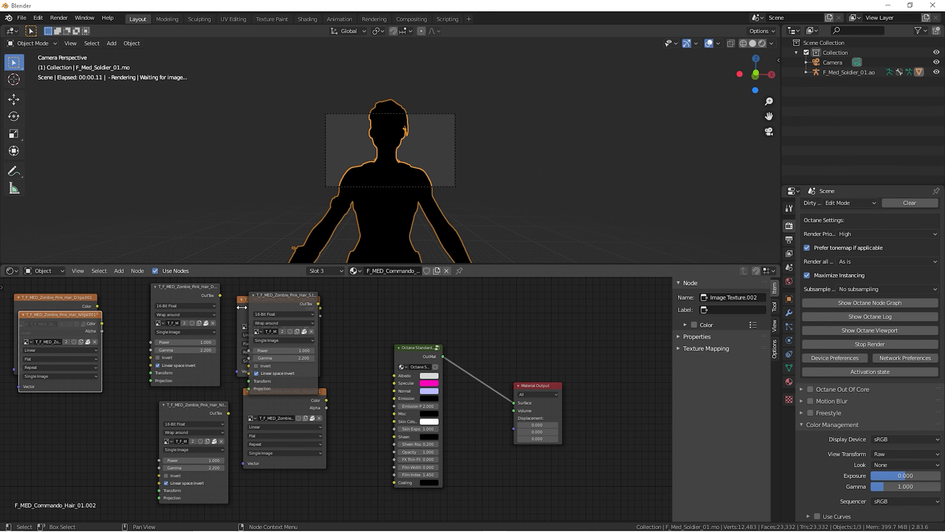
drag(242, 310, 54, 316)
drag(251, 418, 281, 405)
drag(256, 403, 36, 340)
drag(292, 410, 271, 410)
- Connect the Octane Hair_D texture to Albedo, and set the Hair_S texture's gamma to 1 and connect it to Specular
drag(219, 300, 394, 375)
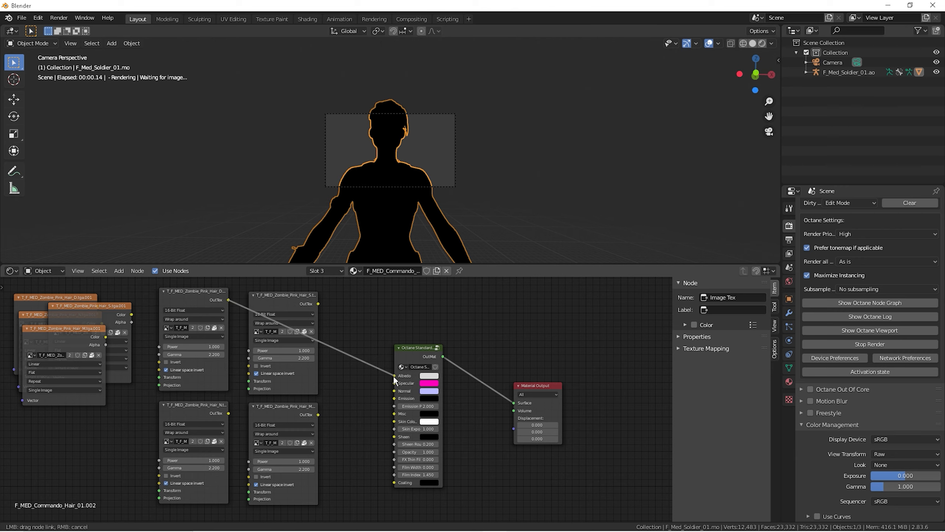
click(285, 357)
text(1)
key(Return)
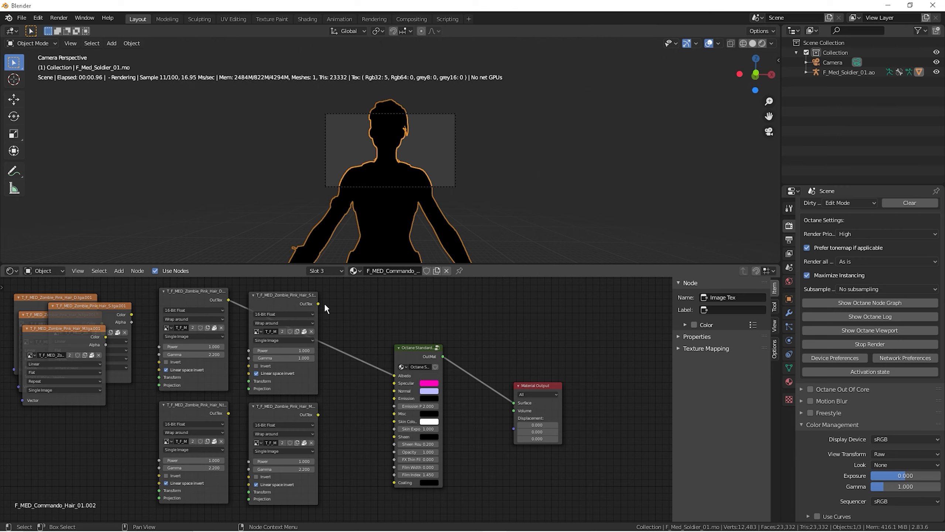
drag(319, 303, 394, 383)
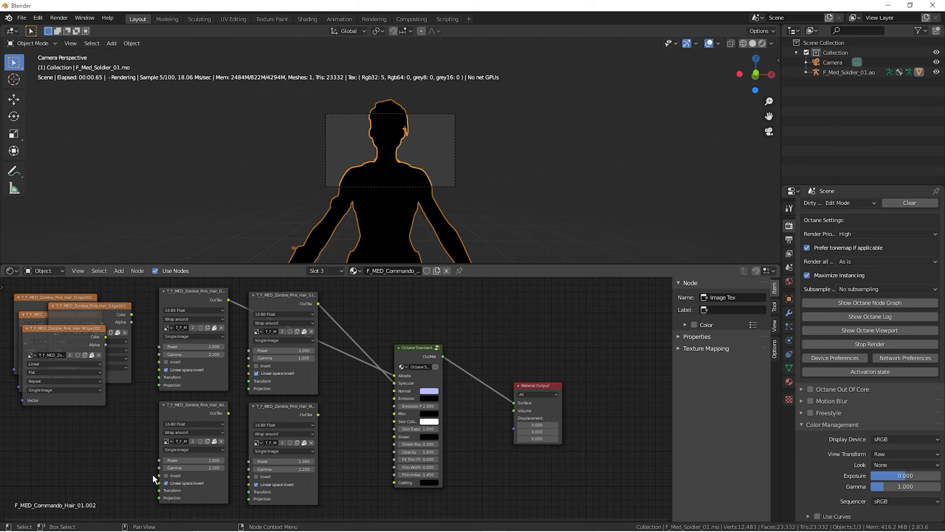
- Set the Hair_N texture's gamma to 1 and connect it to Normal, and connect the Hair_M texture to Misc
click(181, 468)
text(1)
key(Return)
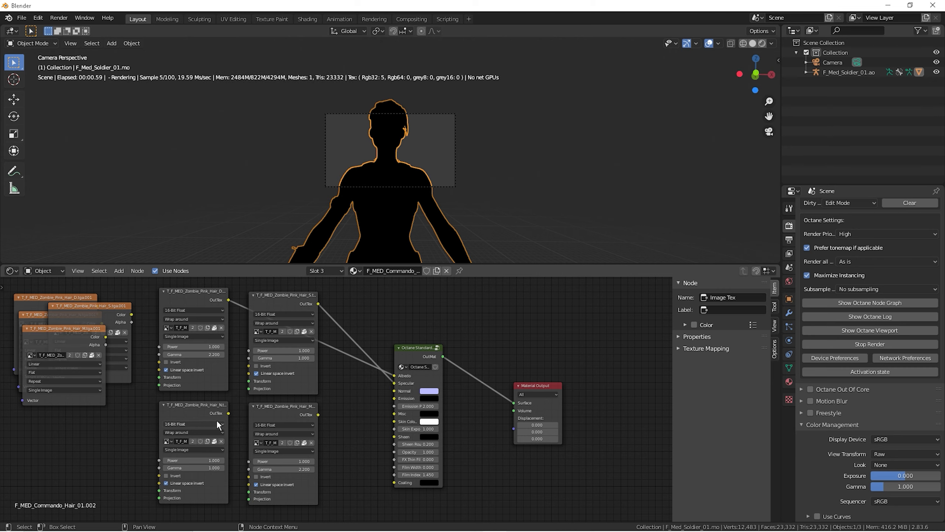
drag(228, 413, 396, 390)
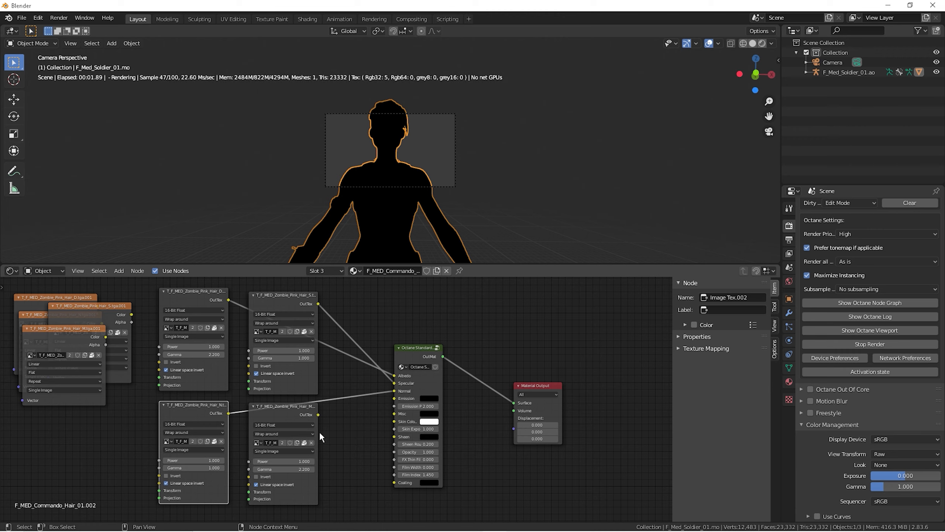
drag(319, 414, 394, 413)
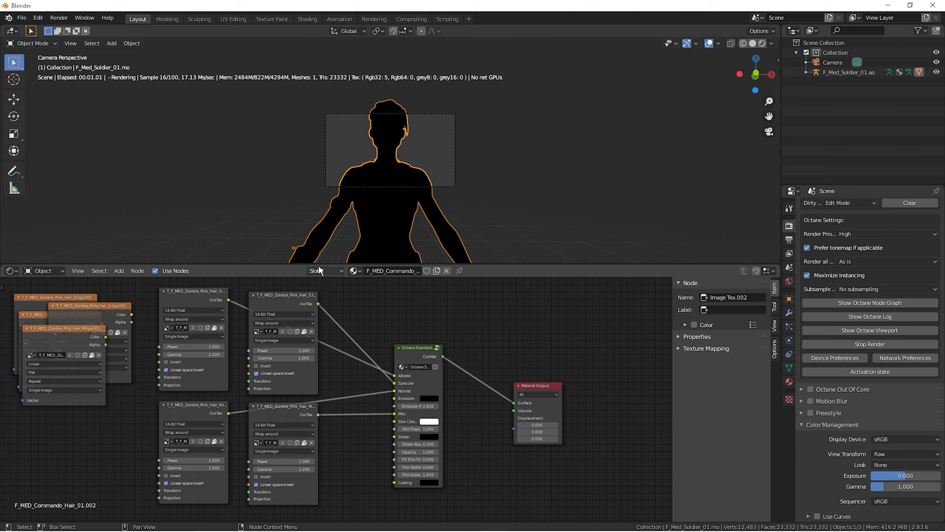
- Switch to the F_MED_Commando_Head_01.002 material and expand and spread out its four Head image texture nodes
click(340, 272)
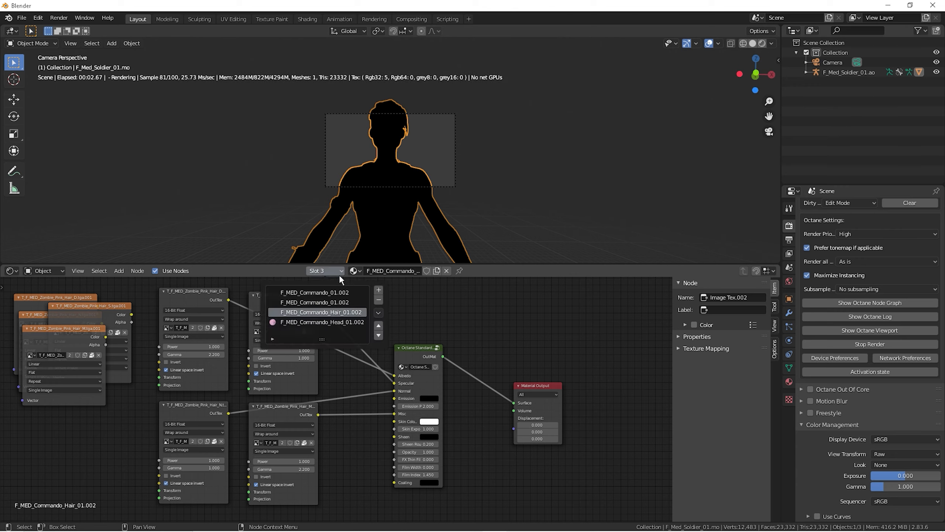
click(337, 322)
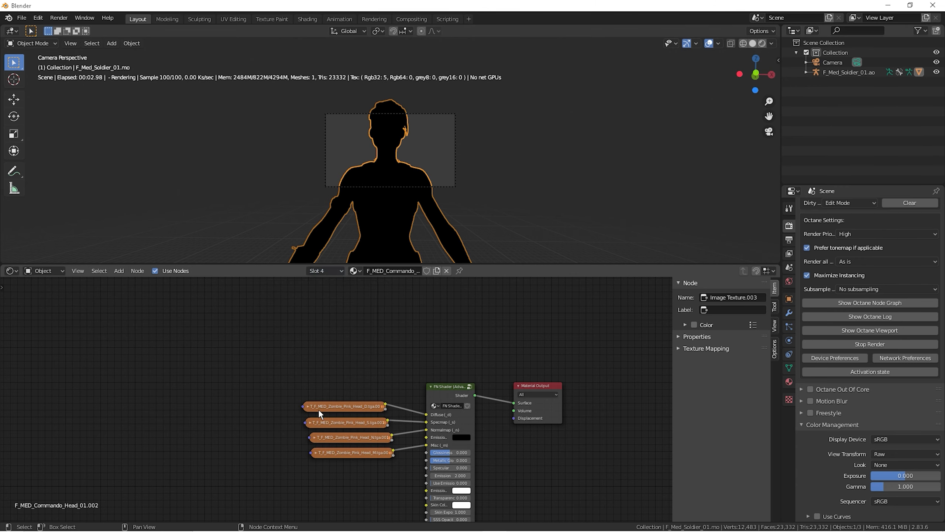
click(308, 406)
drag(312, 406, 113, 332)
click(311, 423)
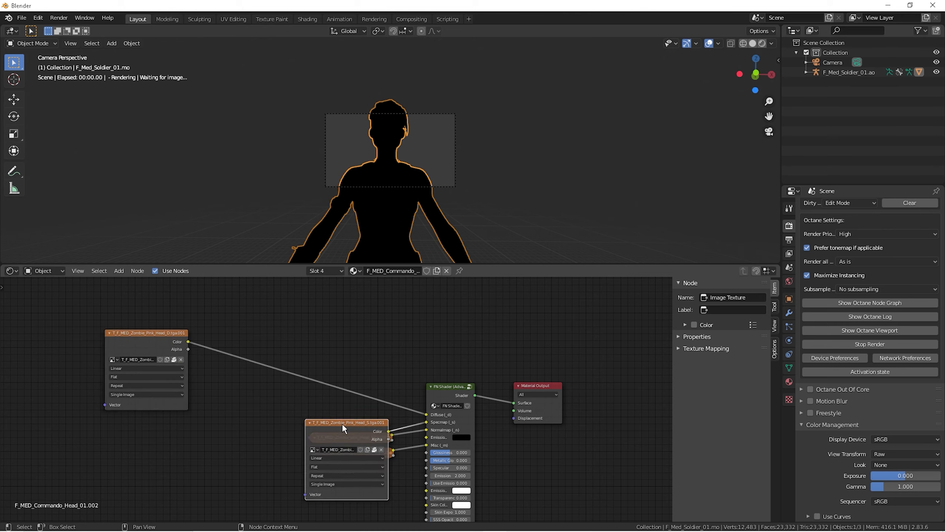
drag(342, 423, 141, 422)
click(314, 437)
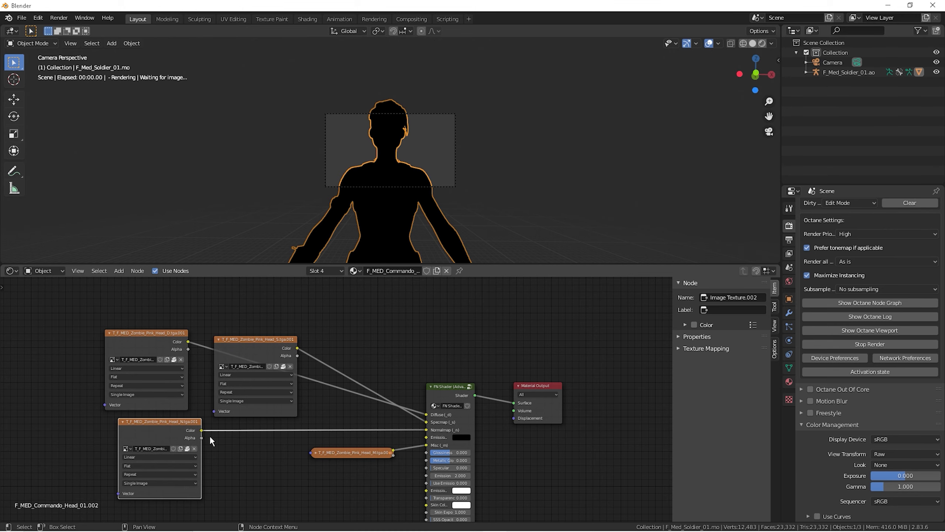
click(315, 452)
drag(335, 452, 231, 438)
- Delete the head material's FN Shader and create Octane image texture nodes from the Head_D, Head_S, Head_N and Head_M images, setting the originals aside
drag(438, 392, 396, 375)
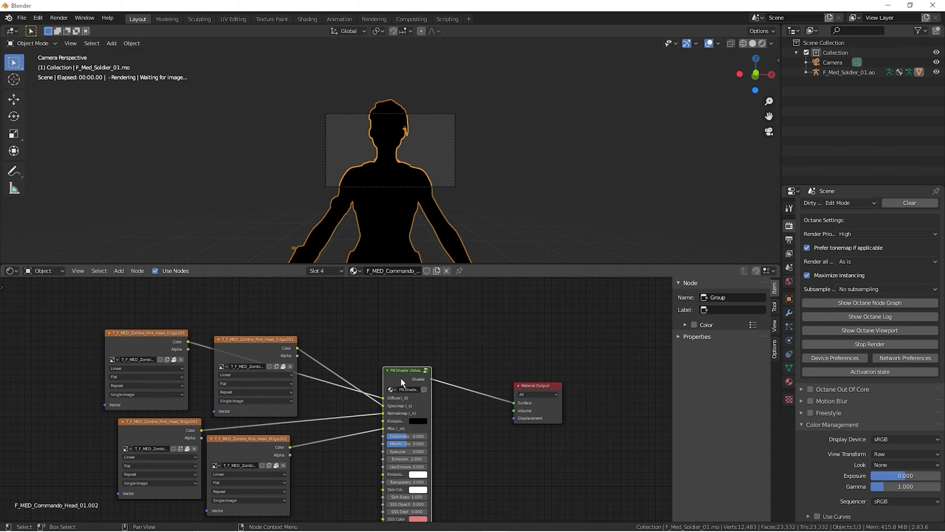
key(x)
drag(112, 359, 32, 331)
drag(181, 322, 166, 310)
drag(224, 367, 33, 327)
drag(127, 447, 41, 357)
drag(215, 464, 35, 360)
drag(90, 347, 71, 340)
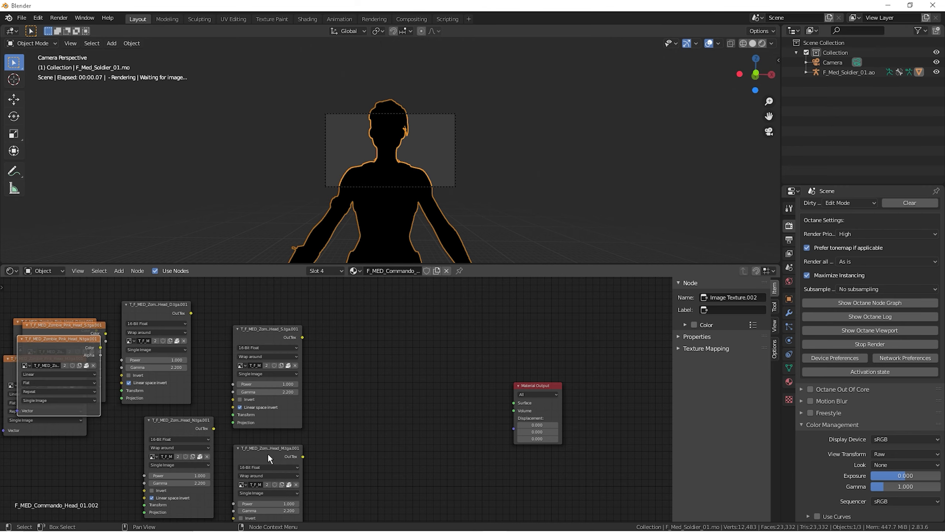
drag(267, 454, 260, 434)
drag(181, 309, 426, 383)
- Add the Octane Standard group node to the head material and connect its OutMat to the Material Output's Surface input
click(119, 271)
click(137, 282)
text(oct)
click(177, 314)
click(523, 416)
drag(514, 402, 436, 366)
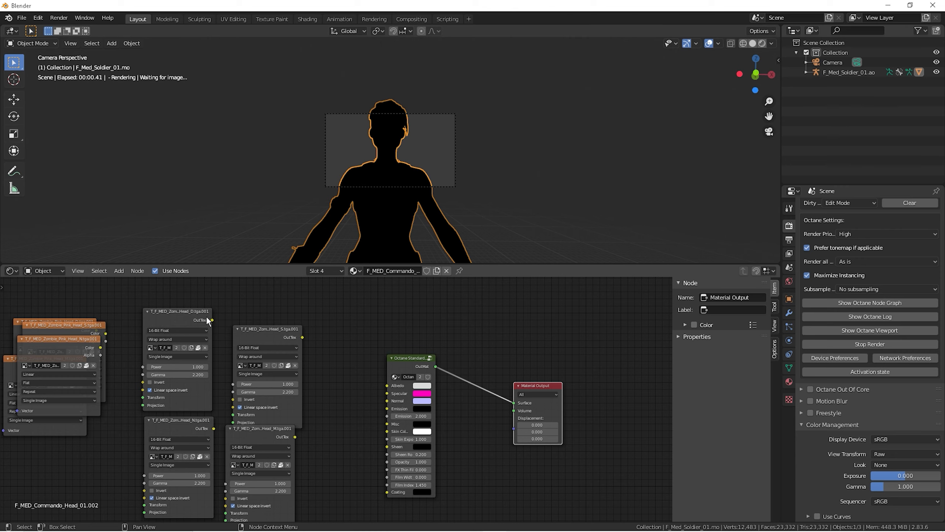
- Connect the Octane Head_D texture to the Albedo input and set the Head_S texture's gamma to 1
drag(212, 320, 386, 385)
click(261, 392)
text(1)
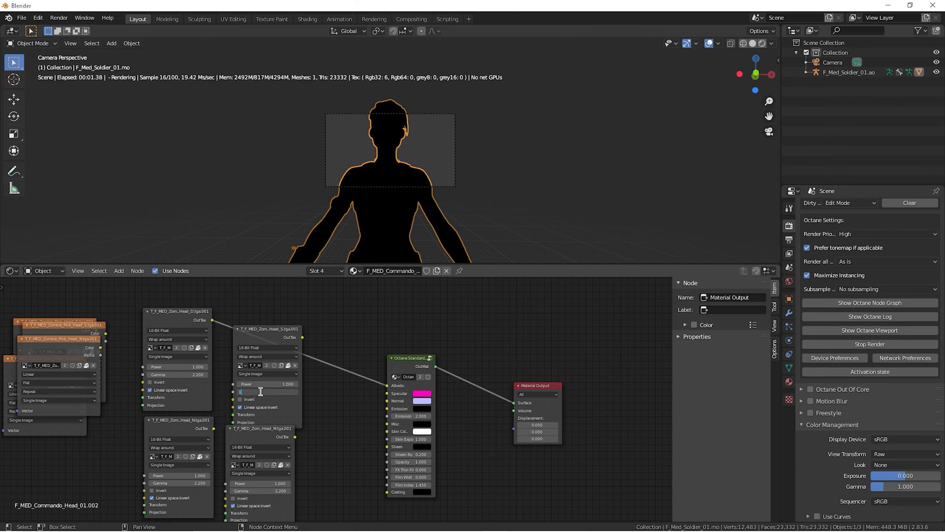
key(Return)
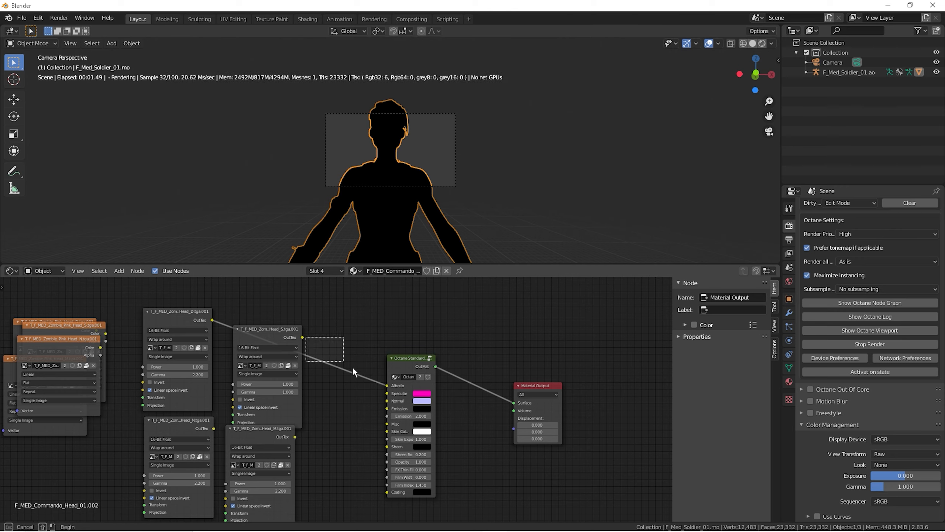
- Connect the Octane Head_S texture to Specular, the Head_N texture with gamma 1 to Normal, and the Head_M texture to Misc
drag(303, 338, 387, 394)
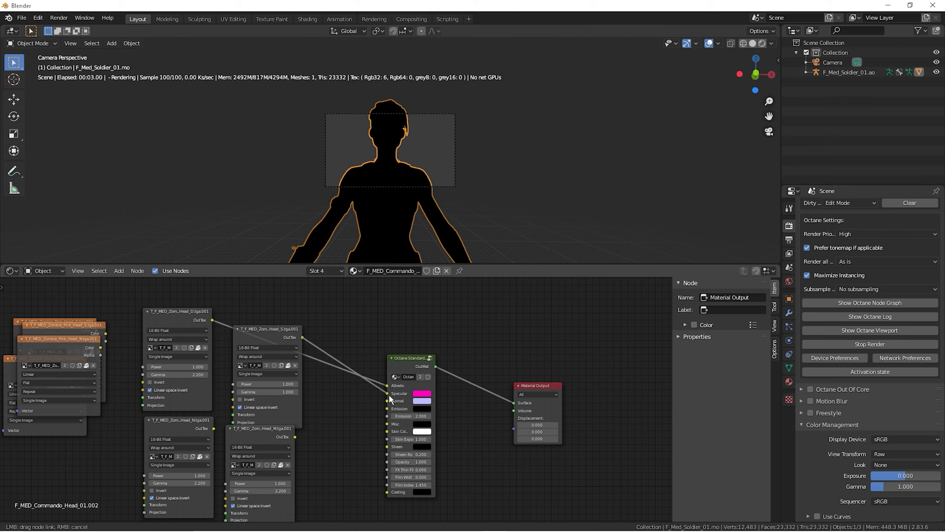
click(164, 483)
text(1)
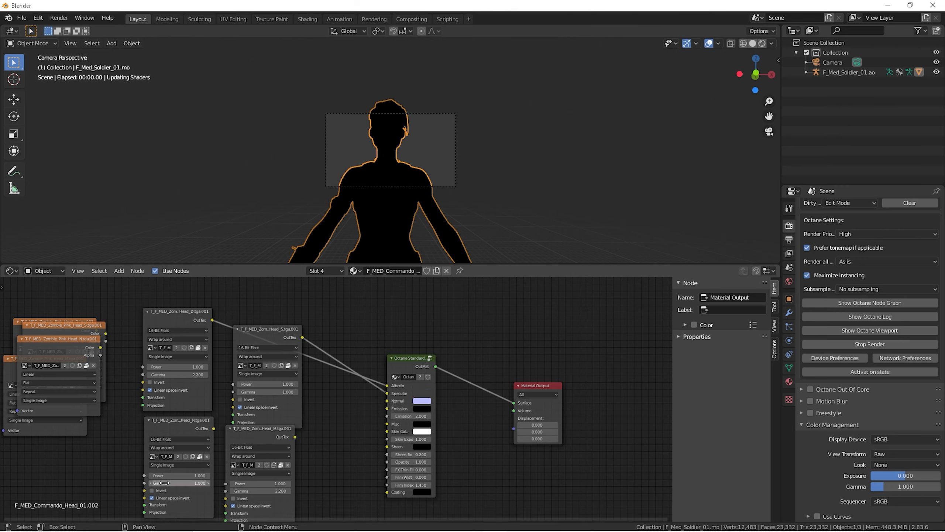
key(Return)
drag(214, 428, 388, 401)
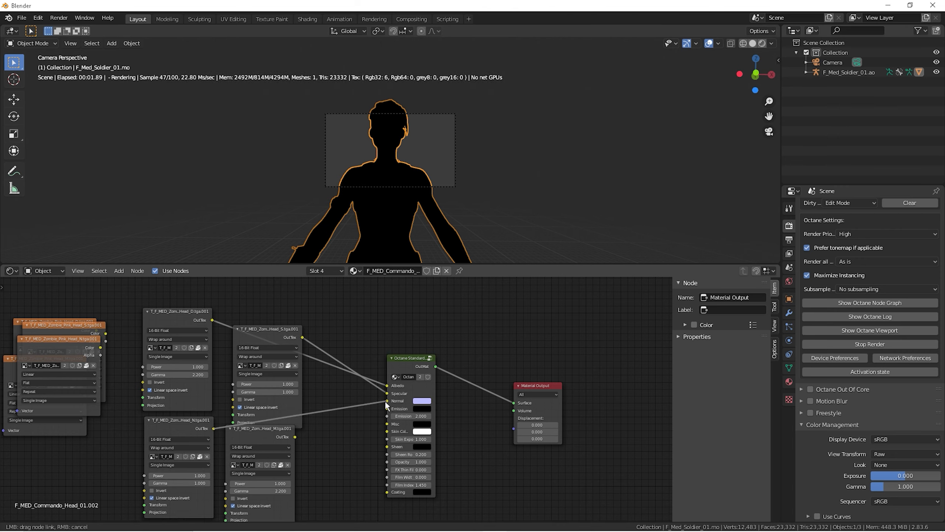
drag(294, 436, 385, 424)
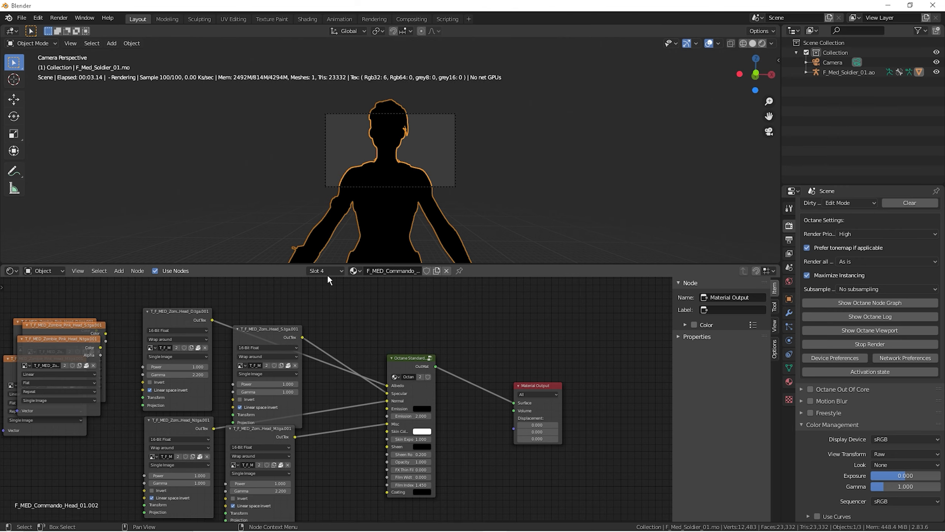
- Switch the shader editor to the World nodes and add an Octane Daylight Environment node below the Background node
click(44, 274)
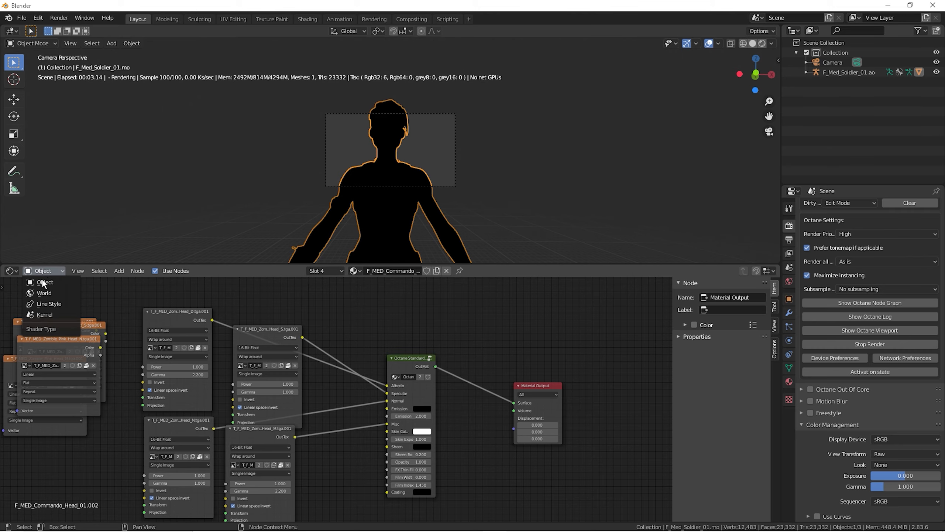
click(43, 293)
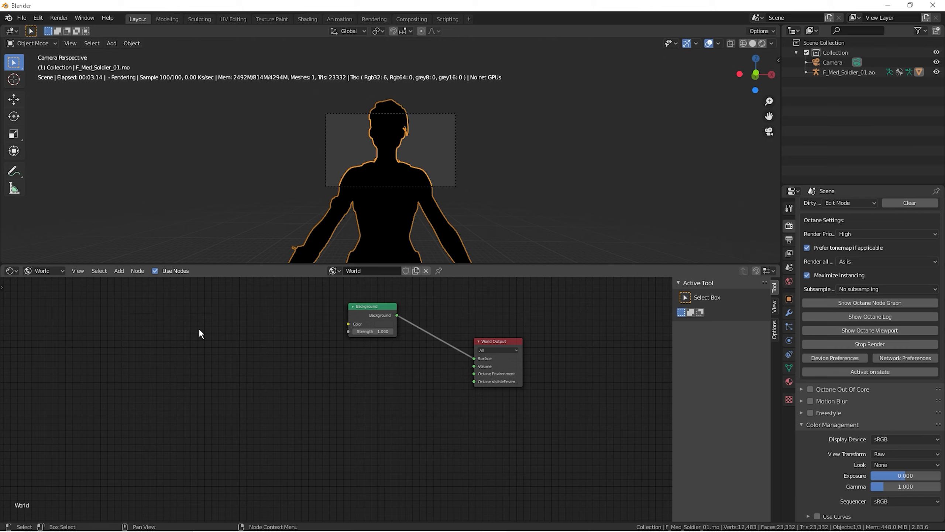
drag(380, 306, 407, 304)
drag(502, 341, 508, 338)
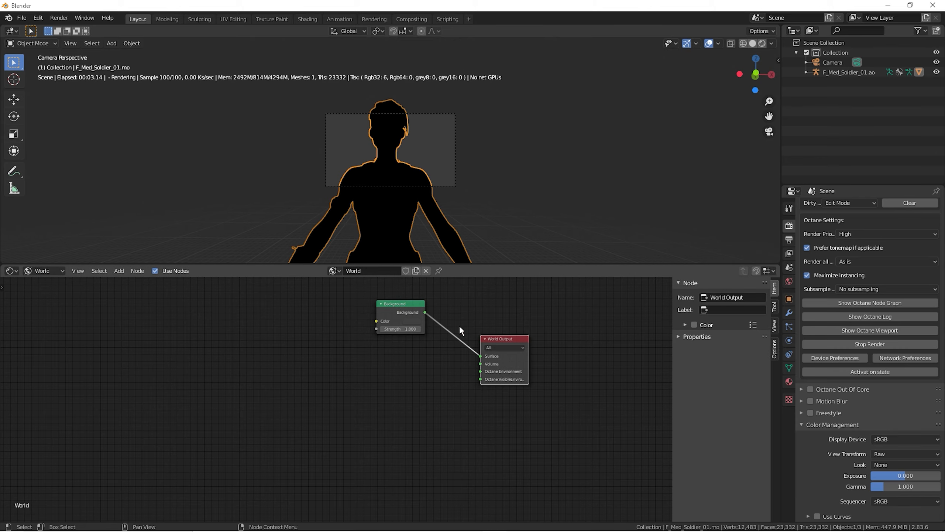
click(120, 271)
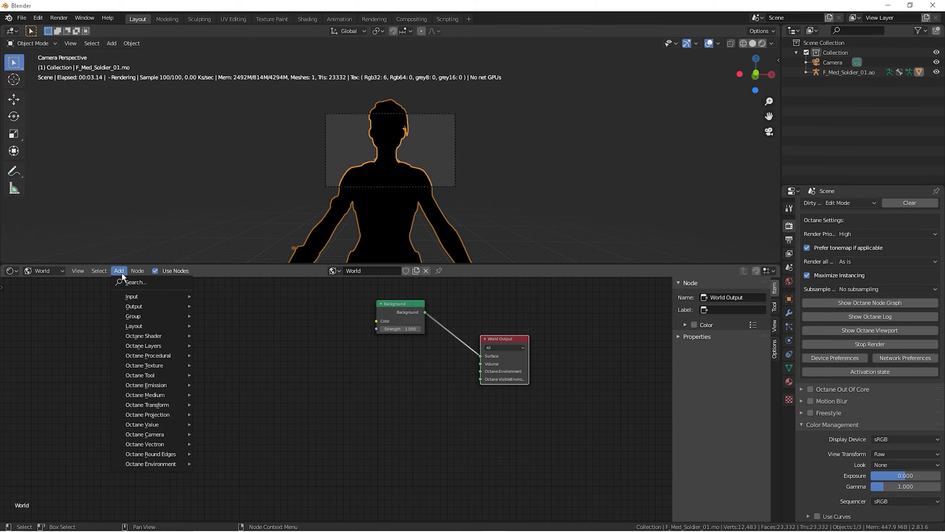
mouse_move(165, 465)
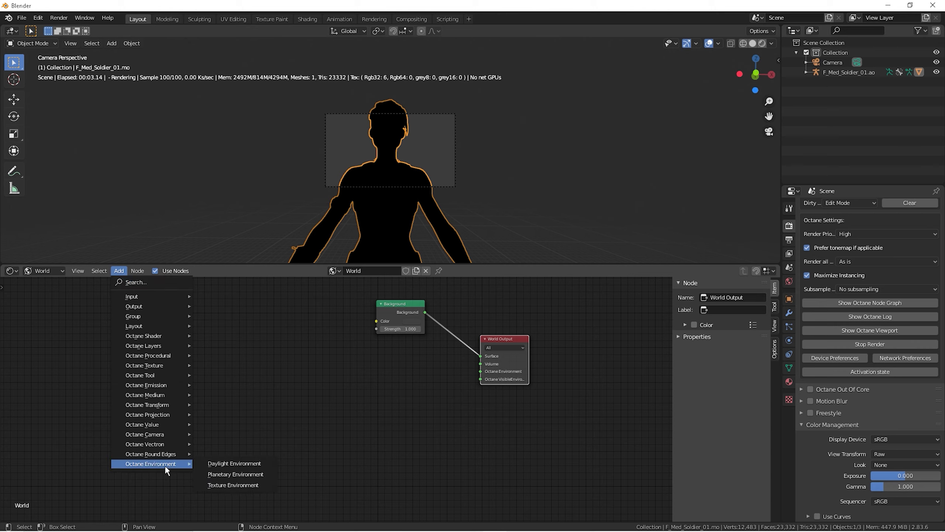
click(217, 463)
click(384, 355)
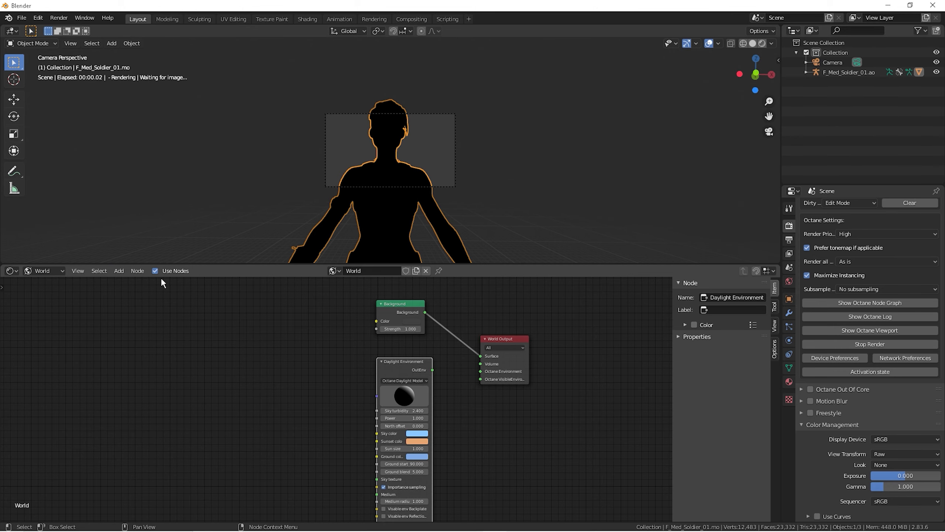
- Add a Sun Direction node, connect it to the Daylight Environment's Sun direction, and link OutEnv to the World Output's Octane Environment
click(119, 271)
click(147, 284)
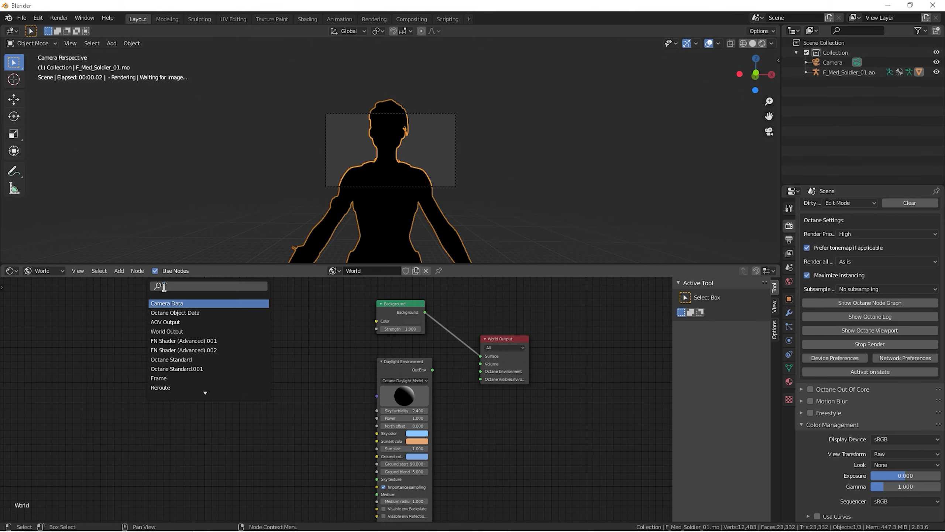
text(sun)
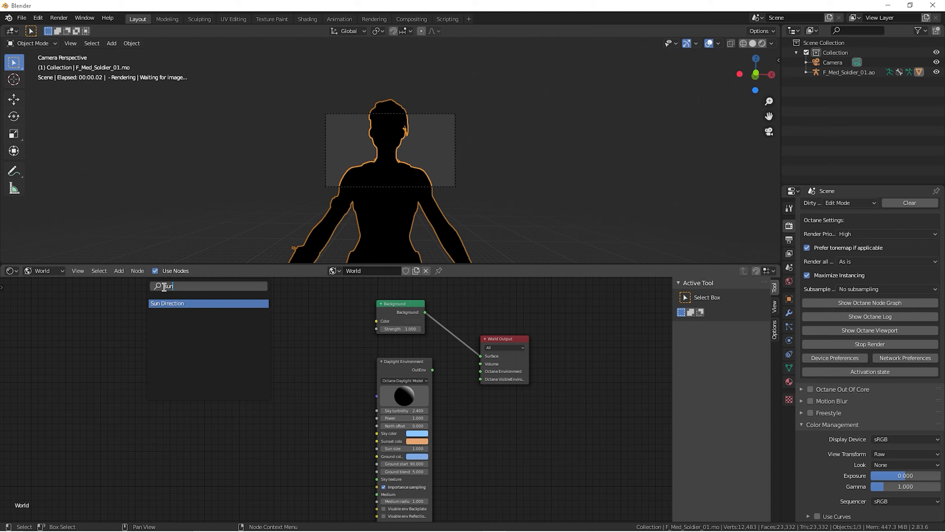
click(175, 304)
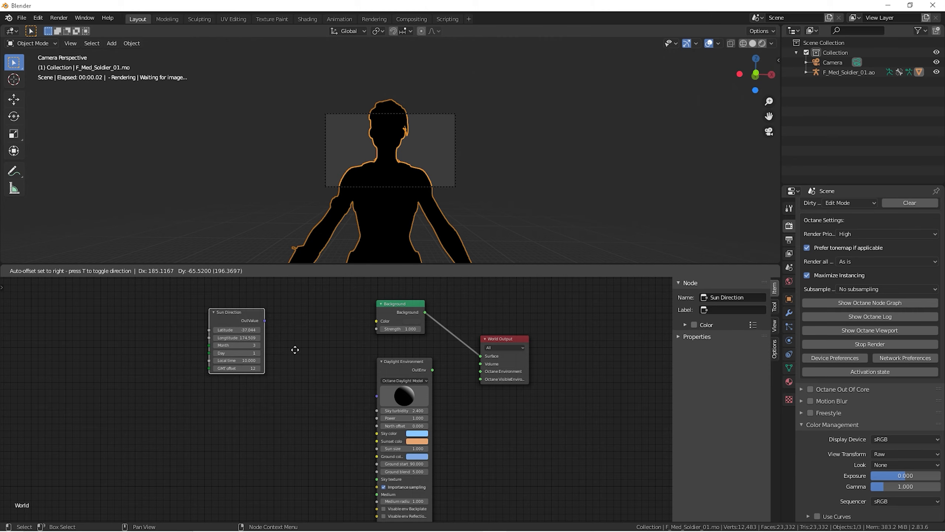
click(357, 384)
drag(327, 354, 380, 397)
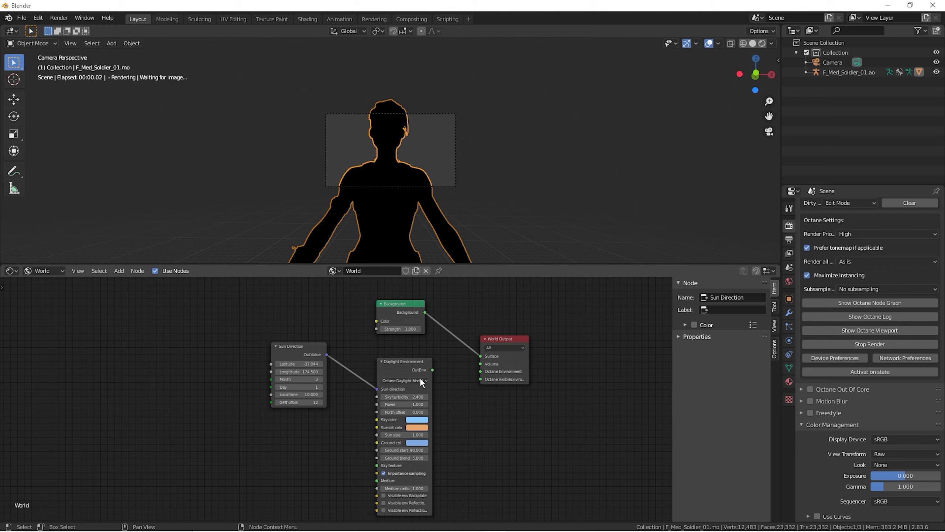
drag(432, 370, 481, 371)
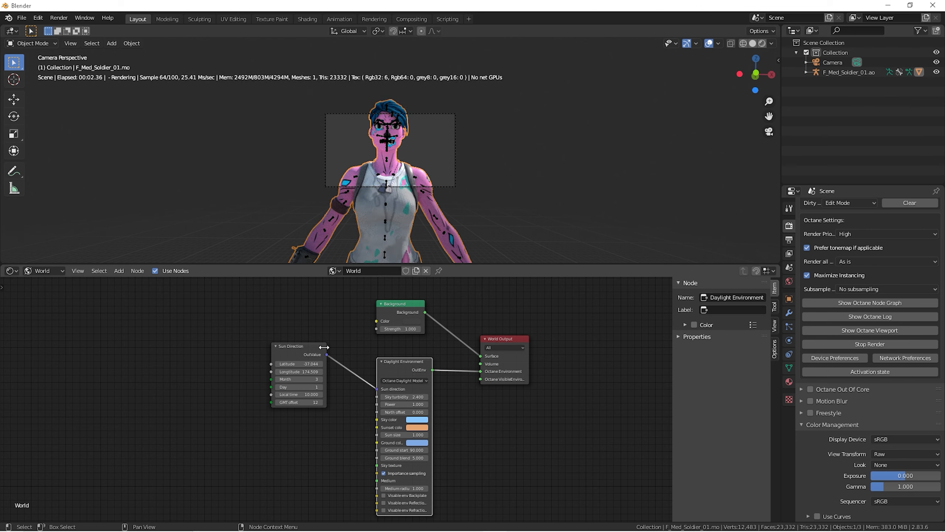
- Set the Sun Direction latitude to about 41.956 and longitude to about 176.009, and the Background strength to 1.1
drag(298, 364, 340, 364)
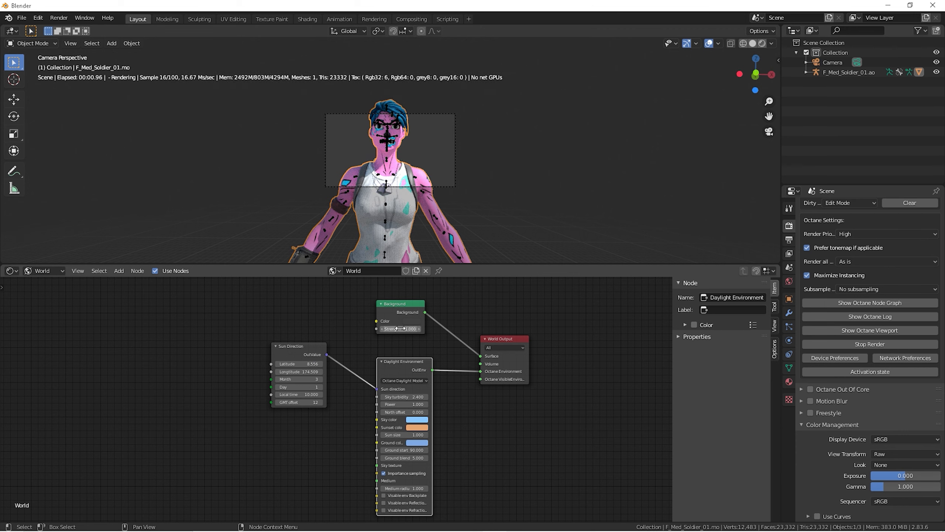
mouse_move(401, 328)
mouse_down()
mouse_move(414, 329)
mouse_move(406, 329)
mouse_up()
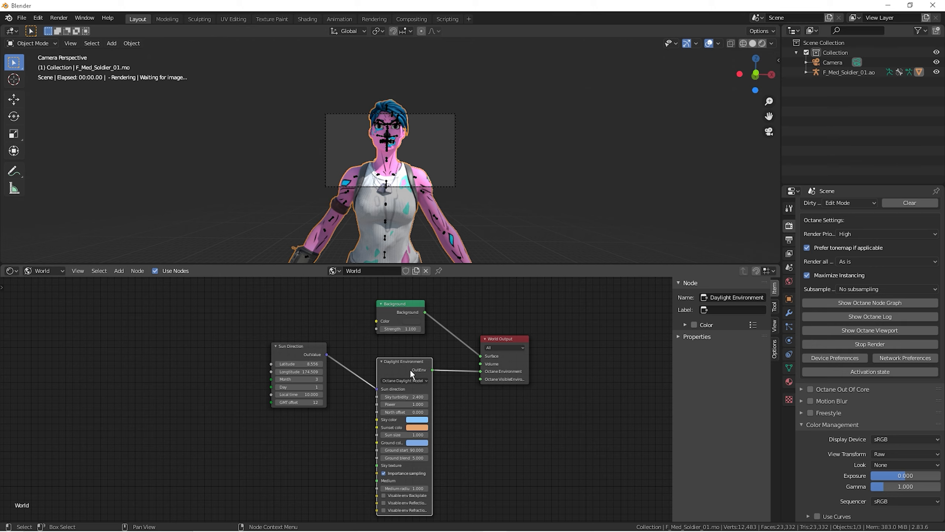
drag(318, 372, 354, 371)
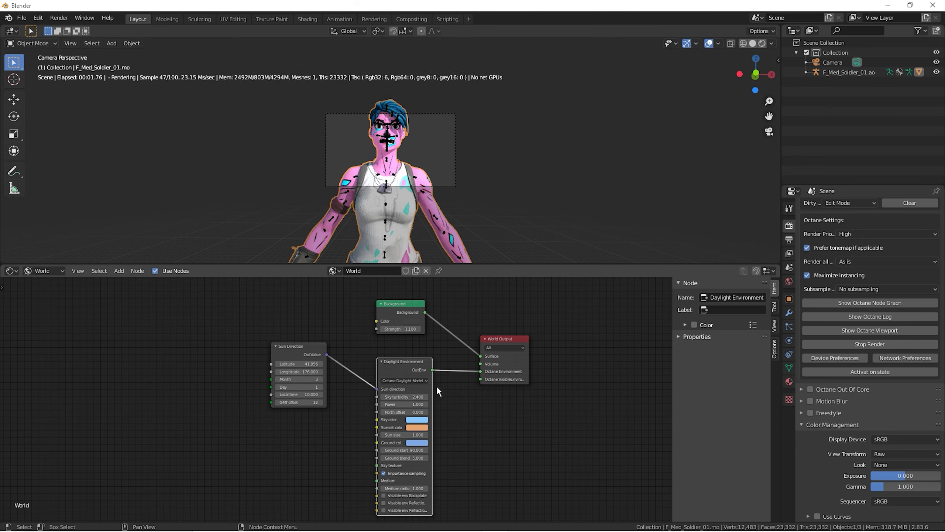
- Change the Daylight Environment's sky color to white
click(415, 420)
click(428, 346)
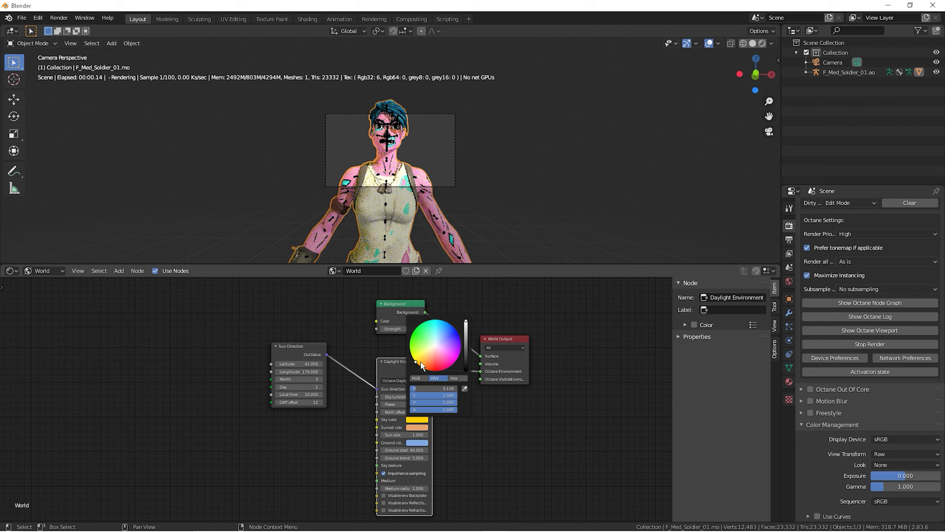
drag(428, 346, 434, 345)
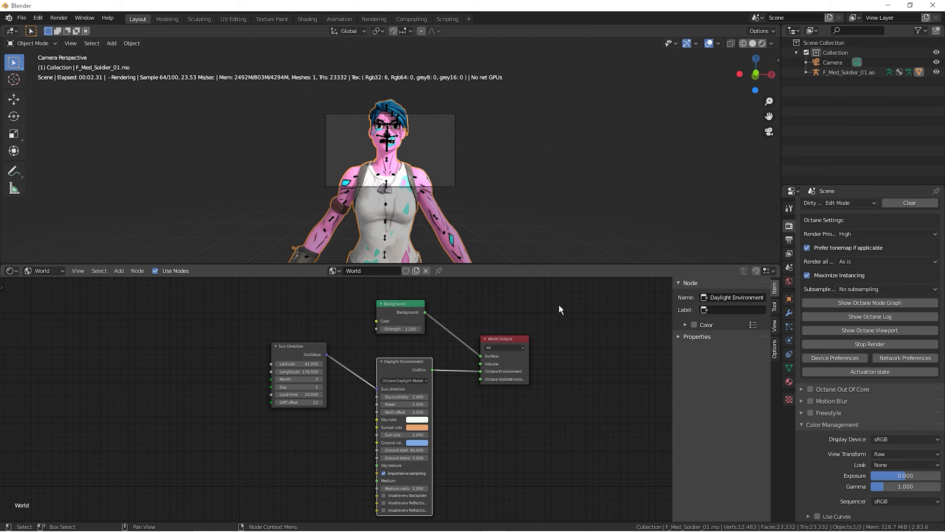
drag(761, 73, 709, 118)
click(770, 131)
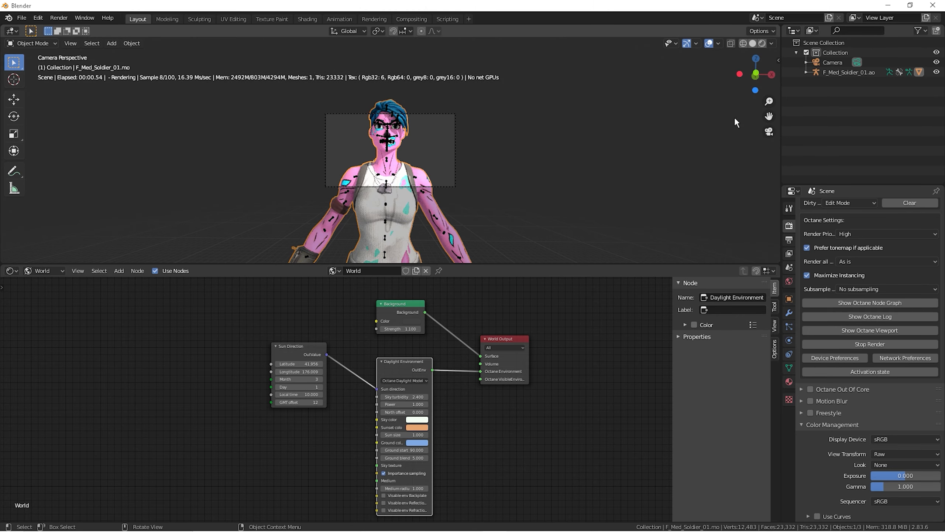